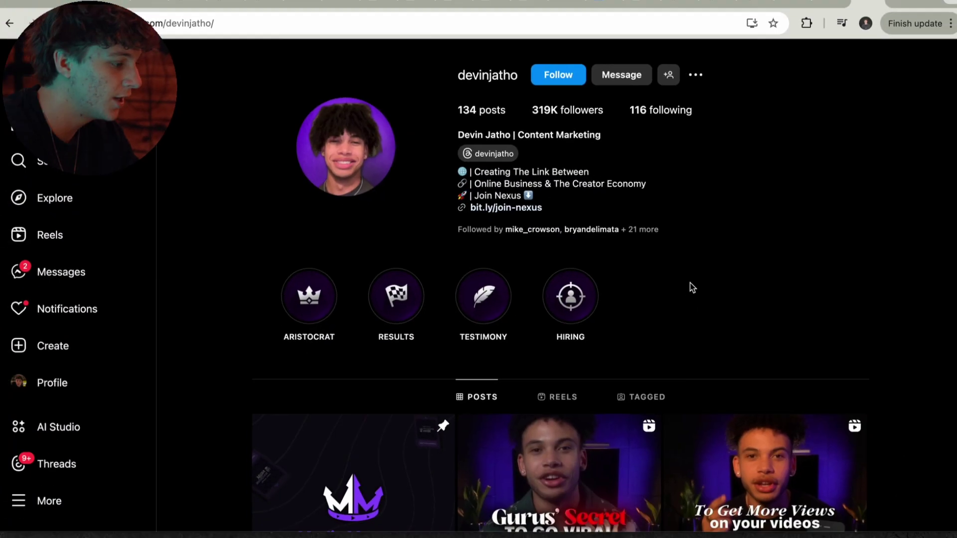
- Open the "Gurus' Secret to go viral" reel on the creator's Instagram profile and watch its opening hook
scroll(690, 284, "down", 5)
left_click(572, 338)
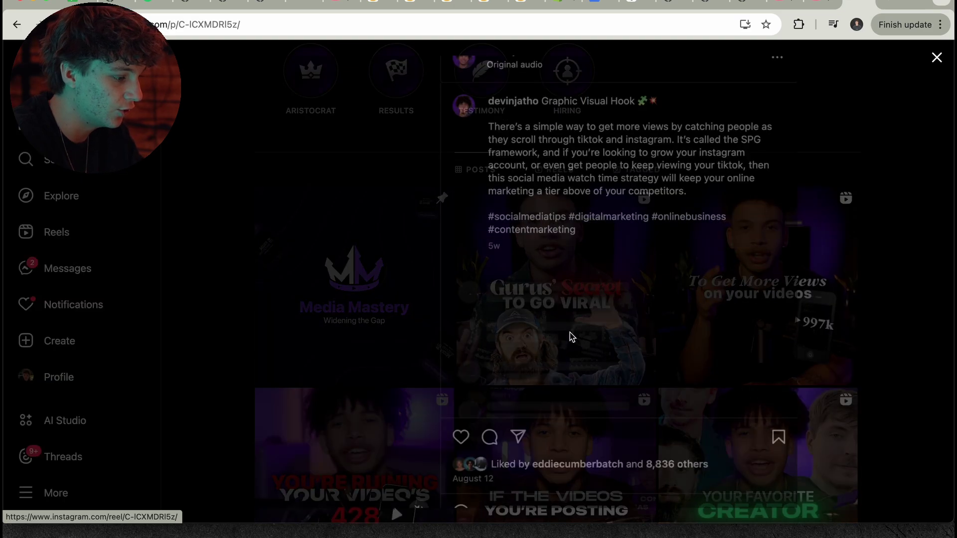
left_click(425, 490)
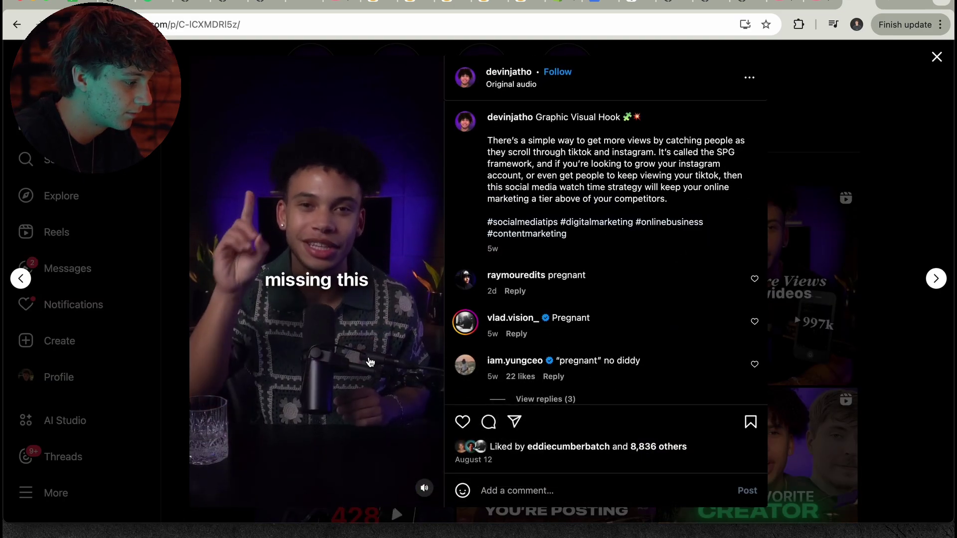
key("Escape")
left_click(613, 319)
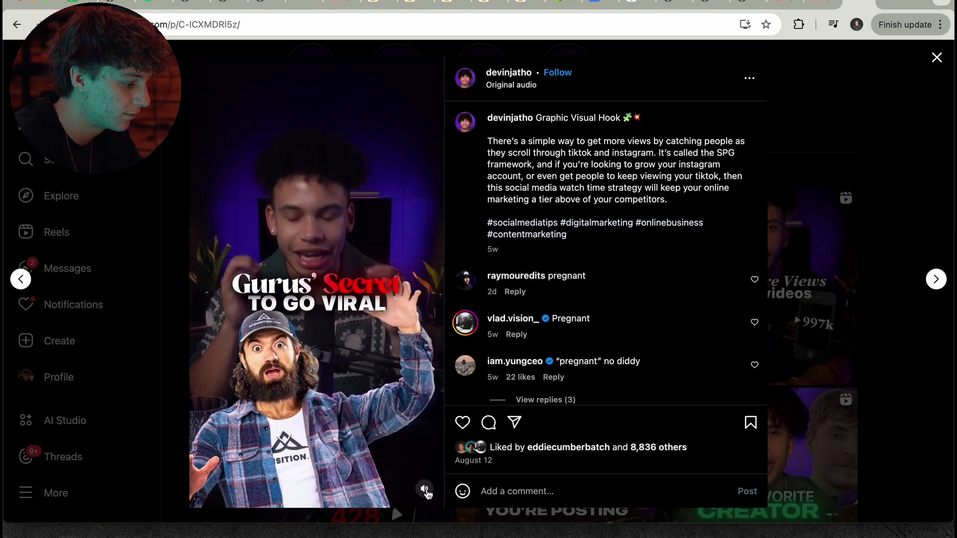
left_click(425, 489)
key("Escape")
left_click(519, 336)
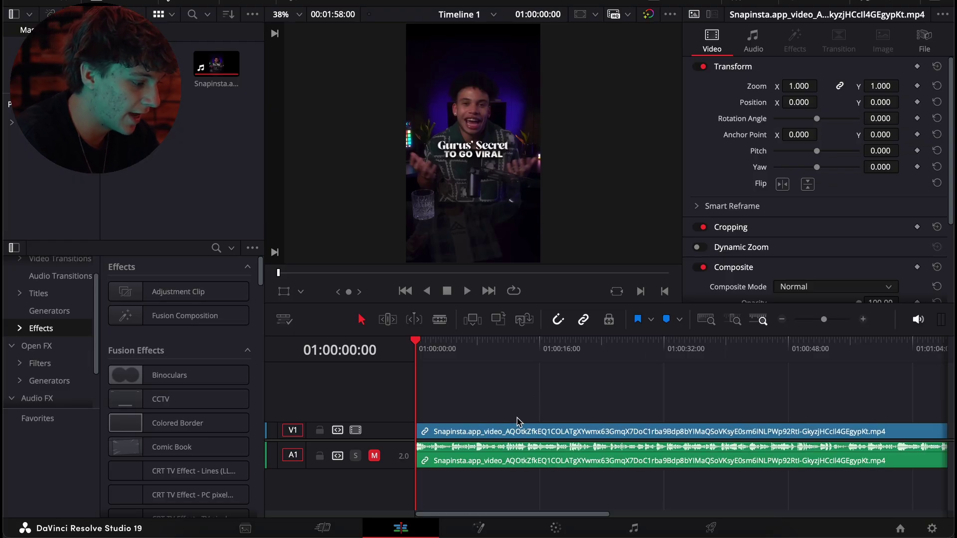
- Switch to DaVinci Resolve, cut the reference reel at 01:00:03:02 as its hook ends, and delete the remainder
left_click(478, 434)
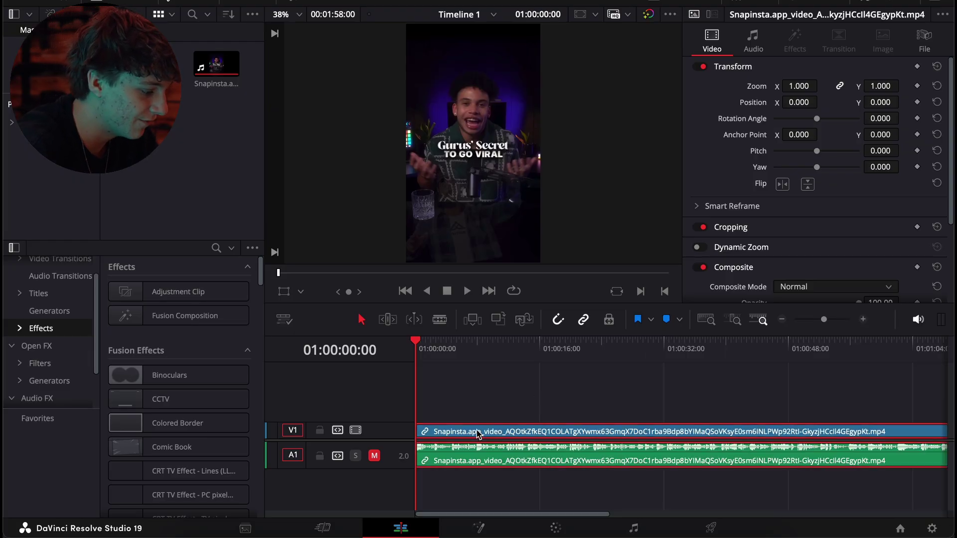
key("space")
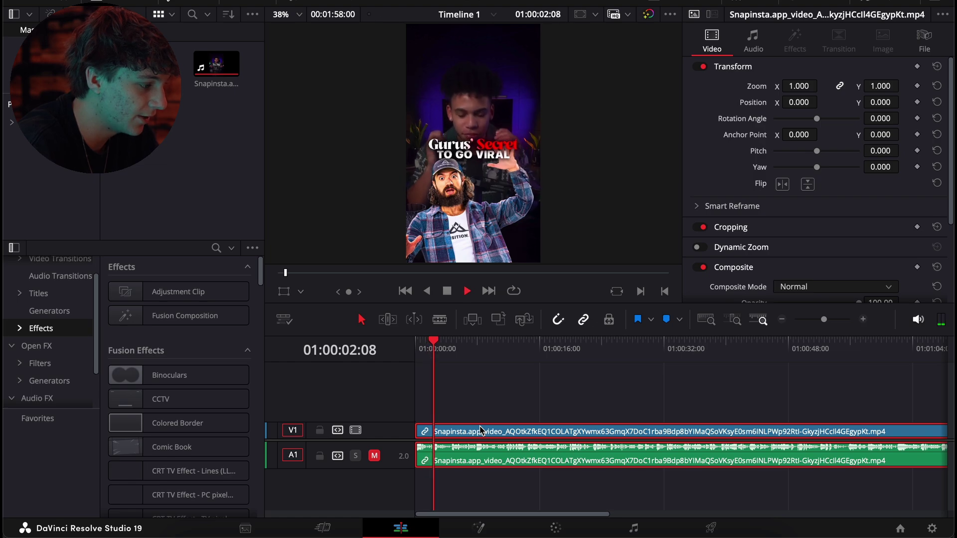
key("space")
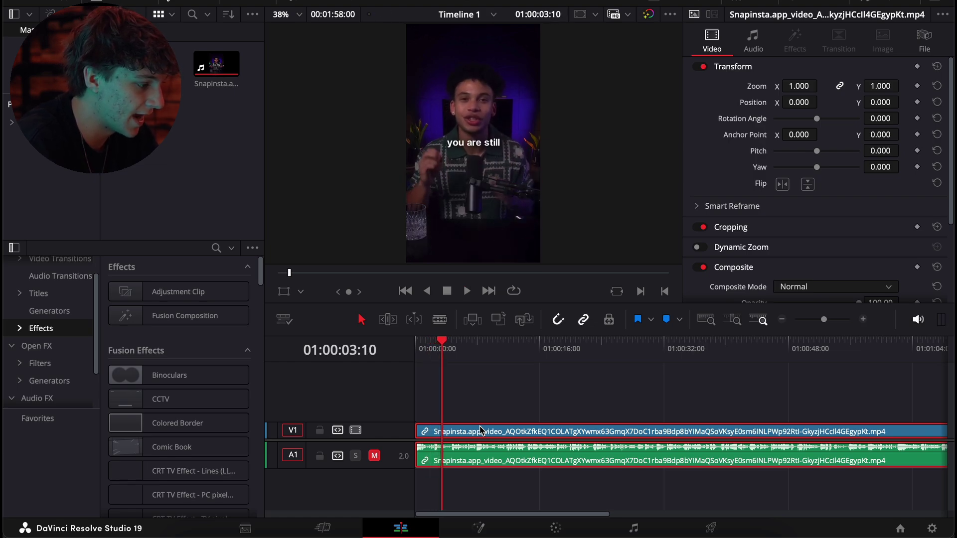
key("Left")
key("Left")
key("Left")
key("Left")
key("Left")
key("Left")
key("Left")
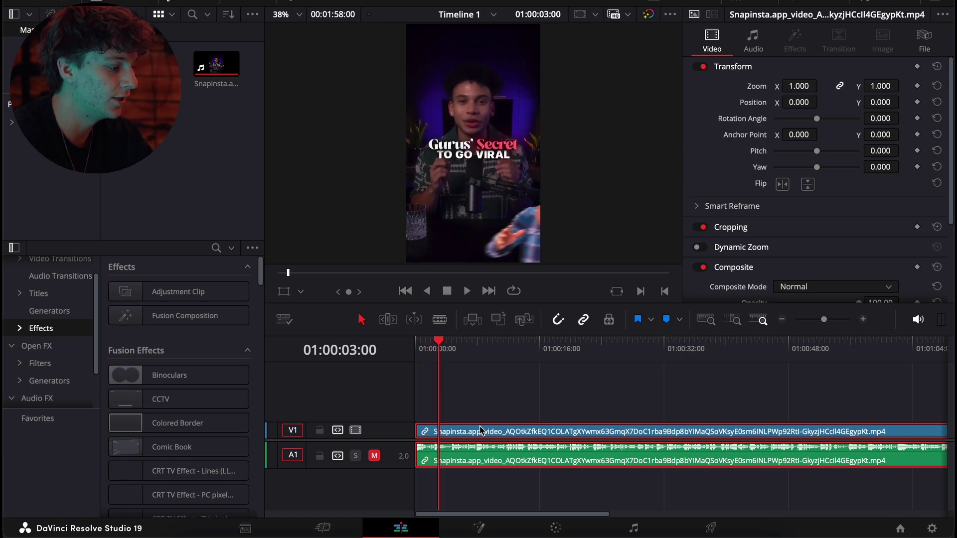
key("Right")
key("Right")
key("super+b")
left_click(485, 430)
key("BackSpace")
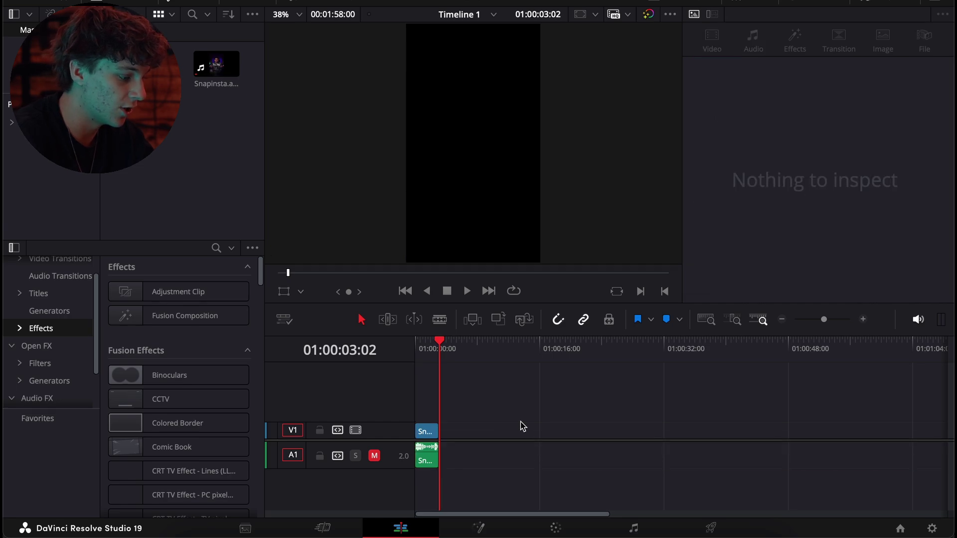
- Place blurry text vid .mov above the reference clip on V2 and trim it to end at 01:00:03:02
left_click(783, 321)
left_click_drag(641, 431, 407, 421)
left_click(863, 319)
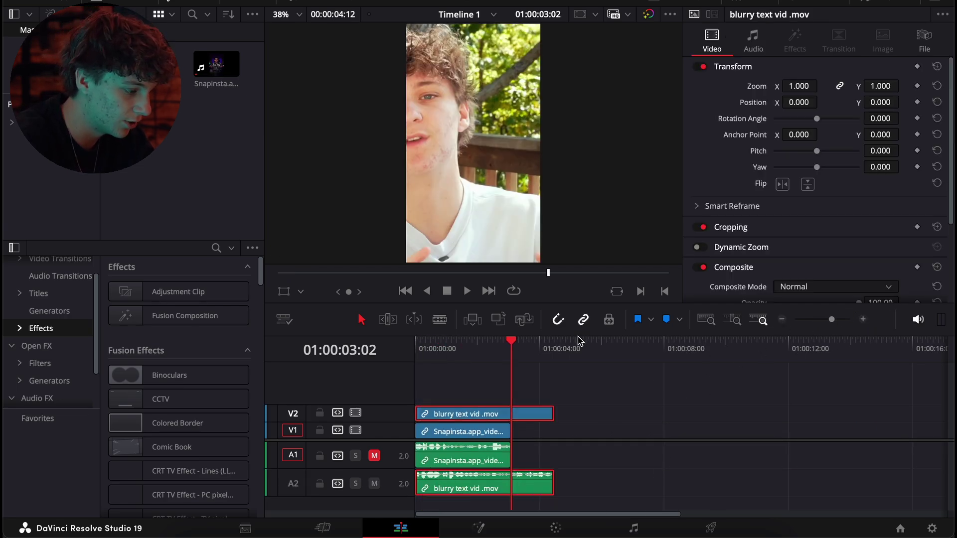
key("ctrl+b")
left_click(521, 421)
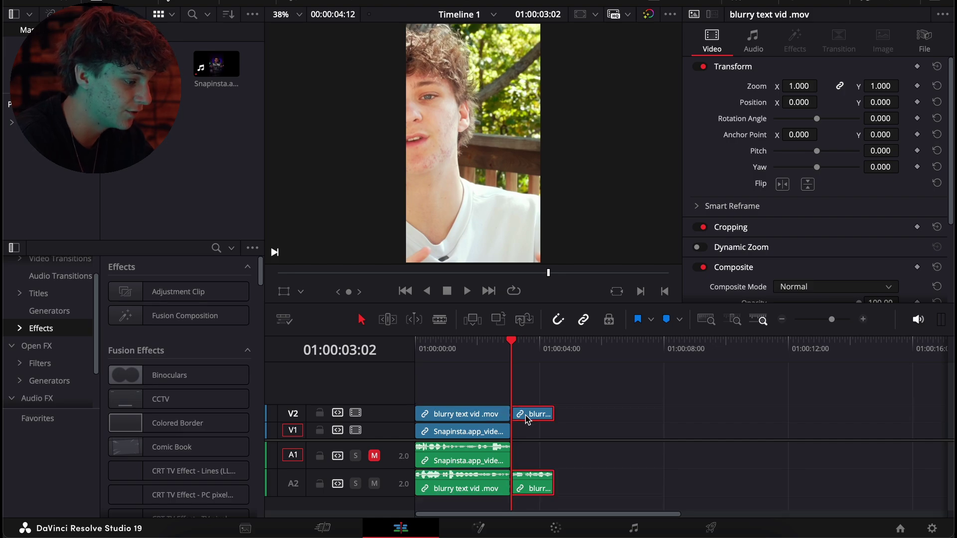
key("Delete")
- Smart Reframe blurry text vid .mov with the object of interest set to Auto, and play the result
left_click(451, 414)
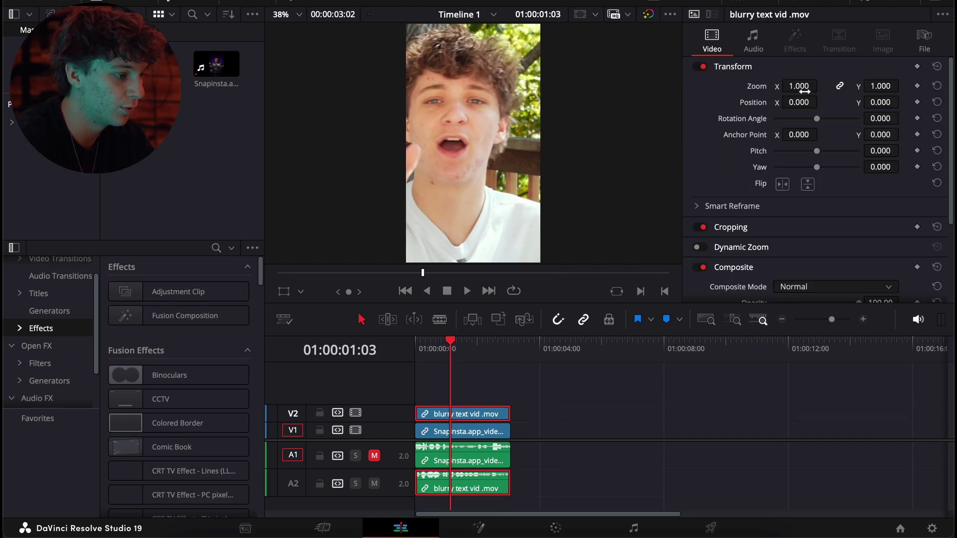
left_click(716, 208)
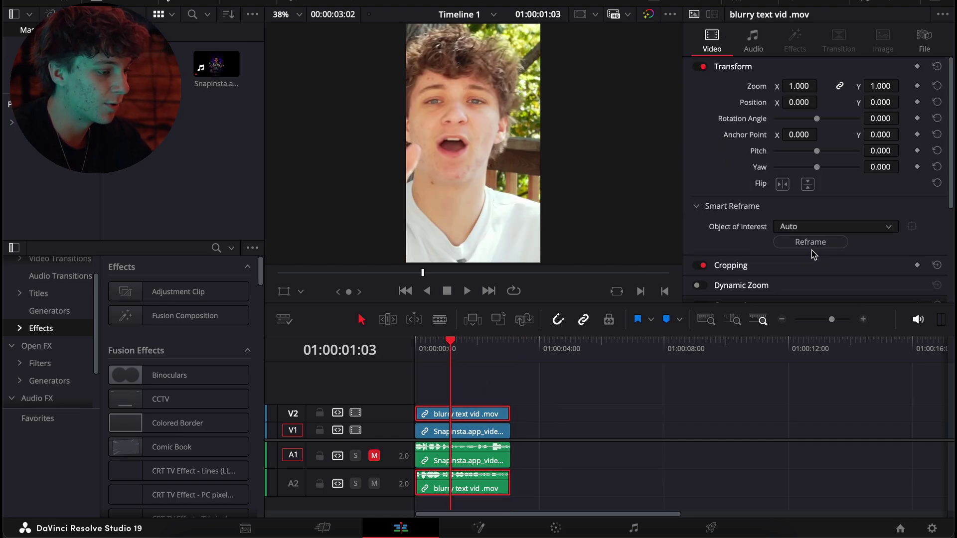
left_click(811, 246)
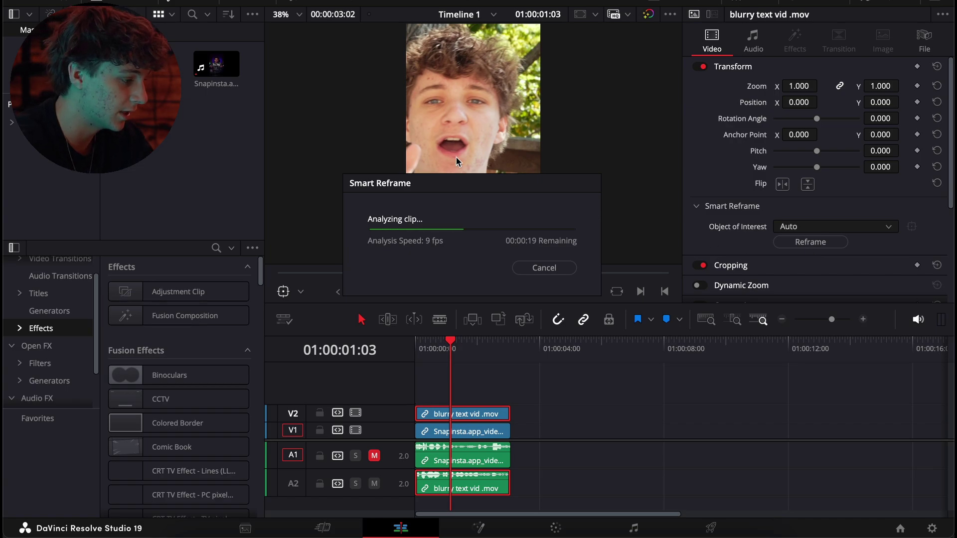
key("space")
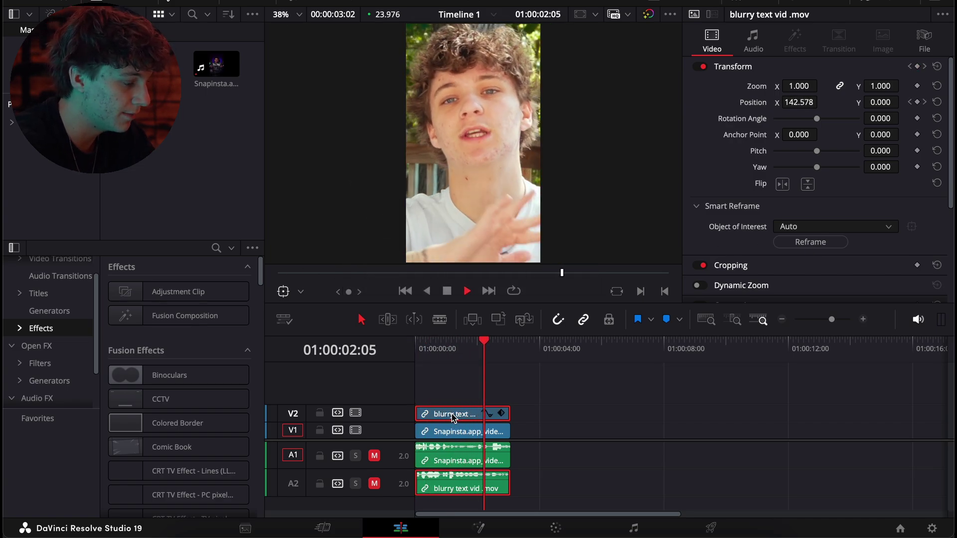
- Remove both clips' audio and place blurry text vid .mov on V1 at 01:00:04:18, after the reference clip
left_click(783, 319)
left_click(782, 319)
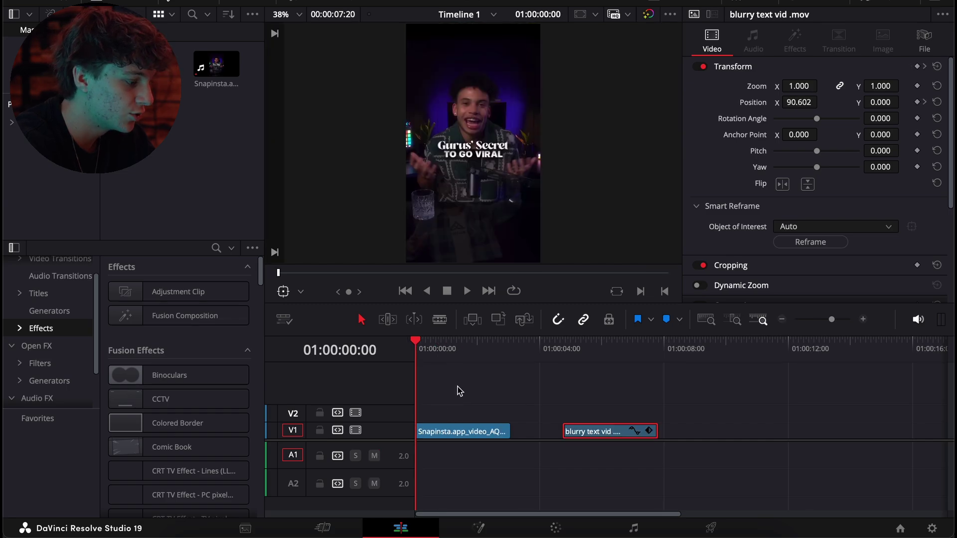
left_click(460, 433)
left_click(863, 319)
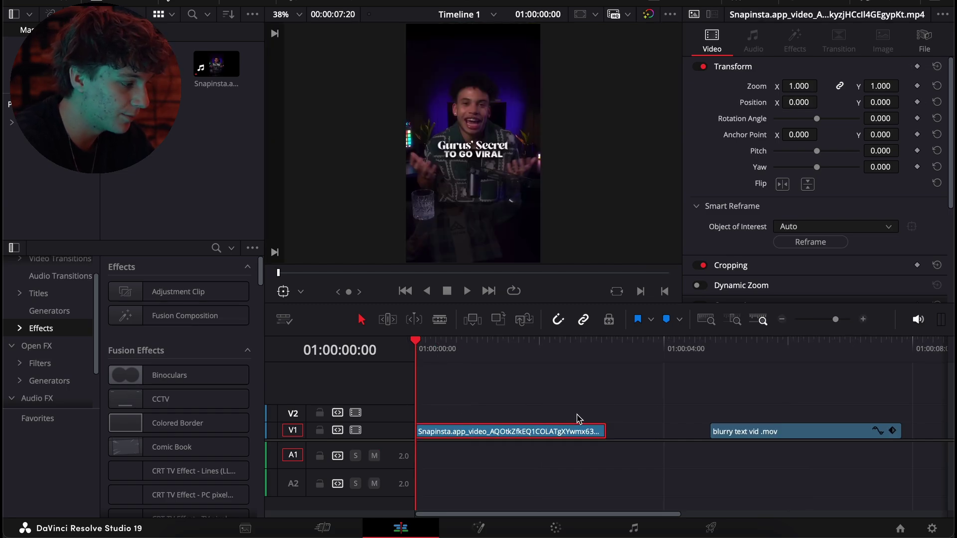
key("space")
mouse_move(444, 349)
left_mouse_down()
mouse_move(406, 345)
mouse_move(445, 360)
left_mouse_up()
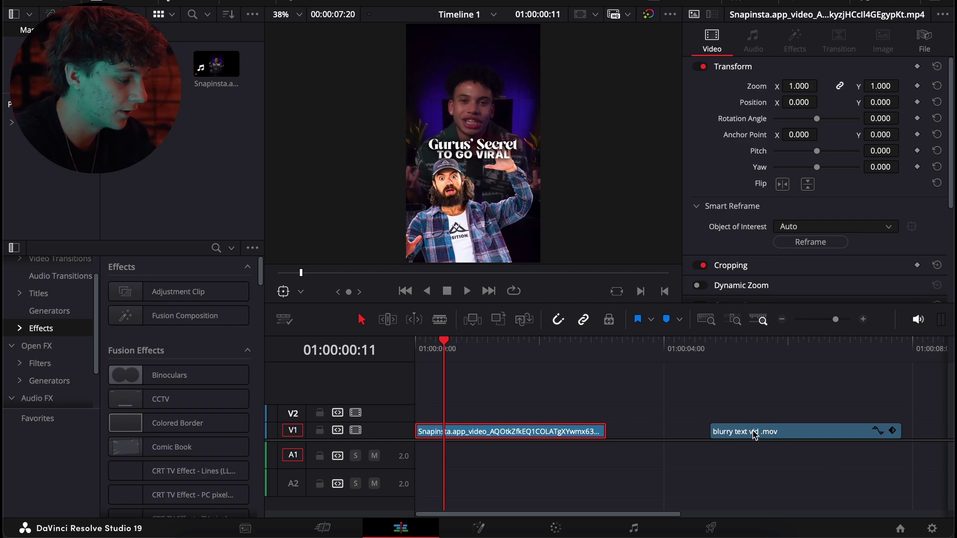
- Add a Text+ title on V2 starting with blurry text vid .mov at 01:00:04:18
left_click(39, 293)
left_click_drag(161, 412, 725, 421)
left_click(721, 392)
left_click(712, 343)
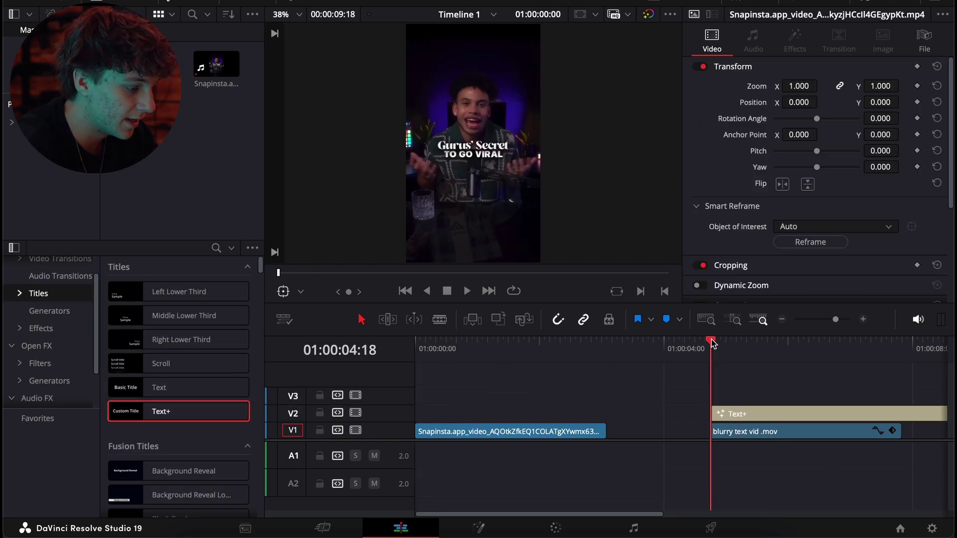
- Set the Text+ title's font to Raleway in the Black Italic style
scroll(712, 344, "right", 3)
left_click(644, 409)
left_click(829, 248)
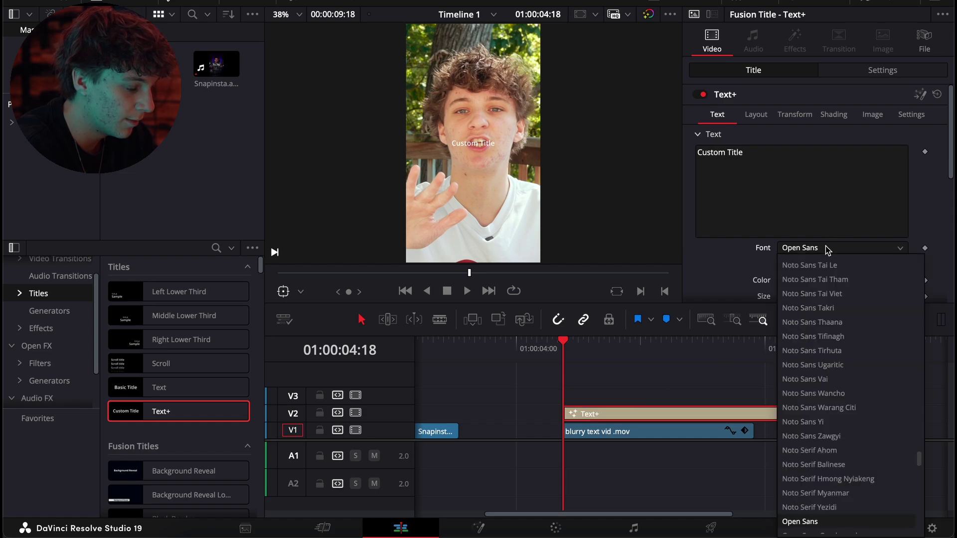
key("l")
key("Return")
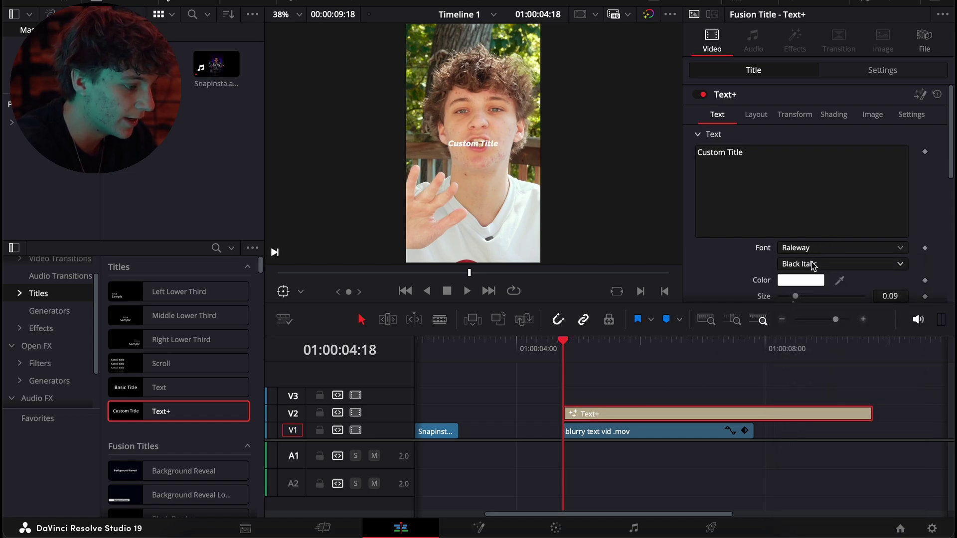
left_click(816, 267)
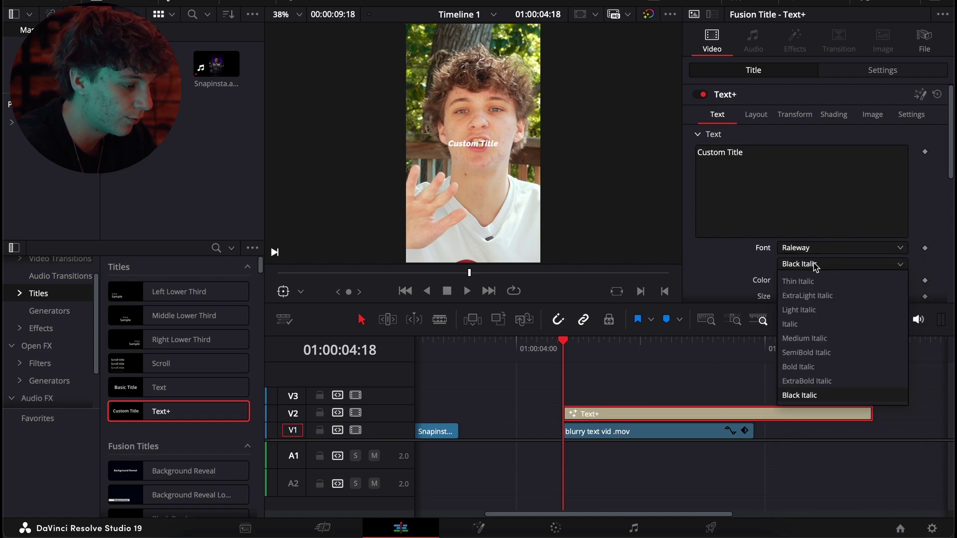
left_click(798, 394)
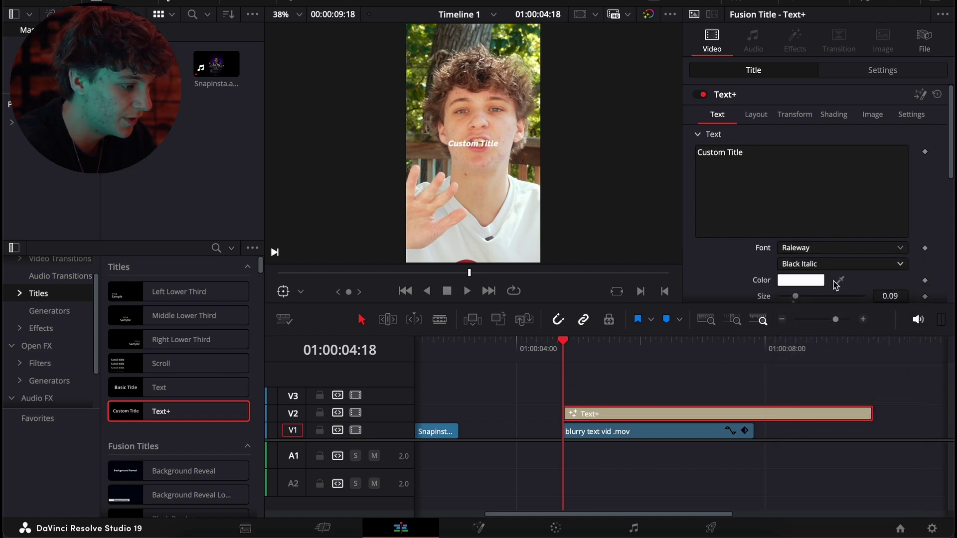
- Change the title's text to "Gurus' Secret" and enlarge it to size 0.1732
left_click(766, 163)
key("super+a")
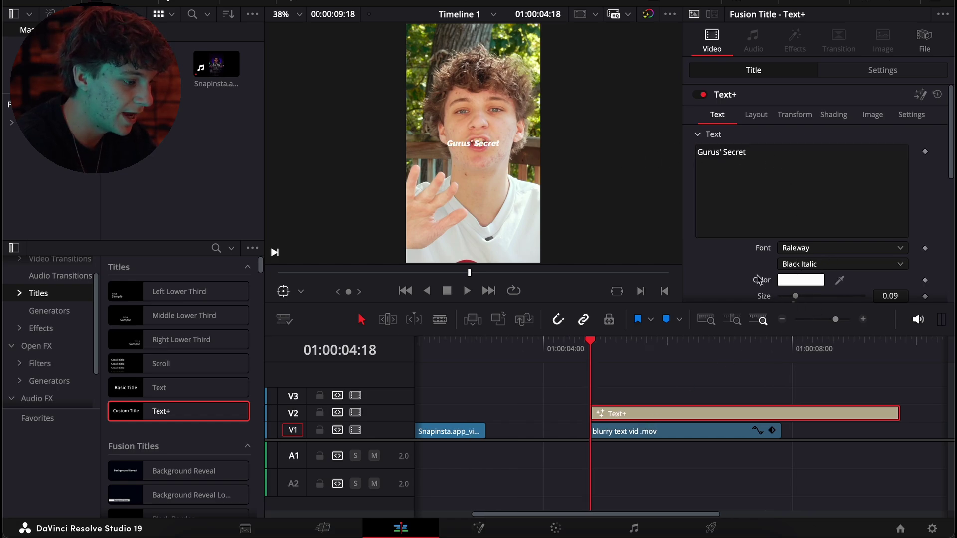
scroll(759, 280, "down", 2)
left_click_drag(795, 260, 808, 263)
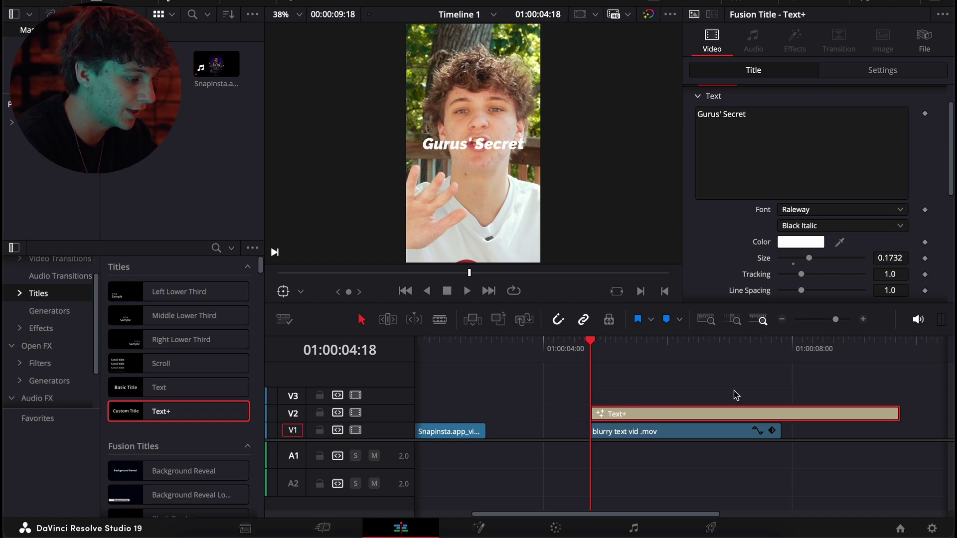
- Shorten the "Gurus' Secret" title on V2 so it ends together with blurry text vid .mov
left_click(862, 321)
scroll(801, 376, "right", 2)
left_click(782, 319)
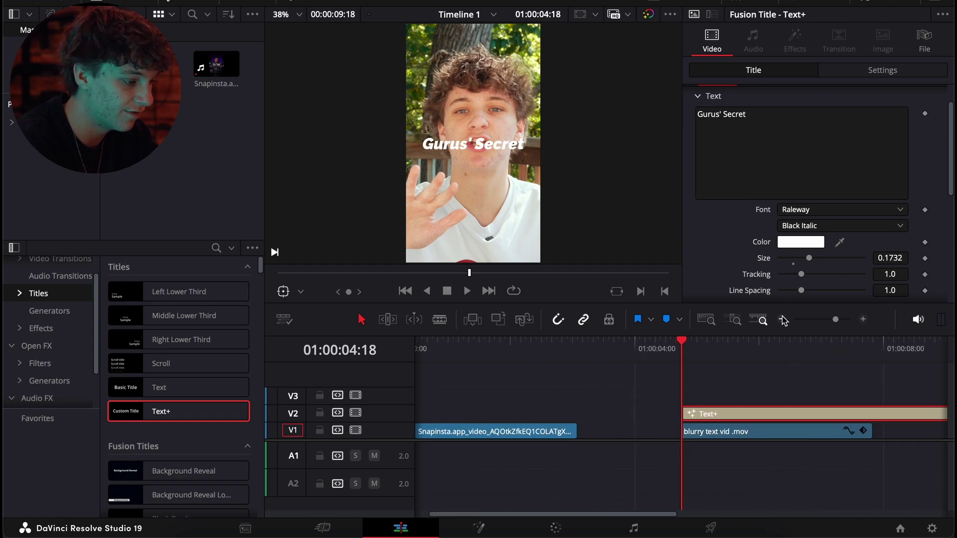
scroll(744, 414, "right", 2)
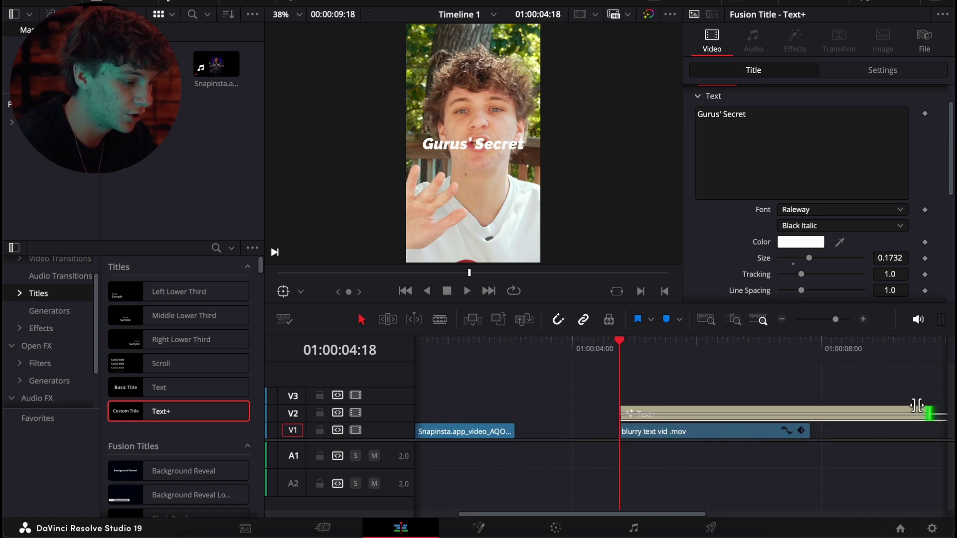
left_click_drag(920, 411, 808, 413)
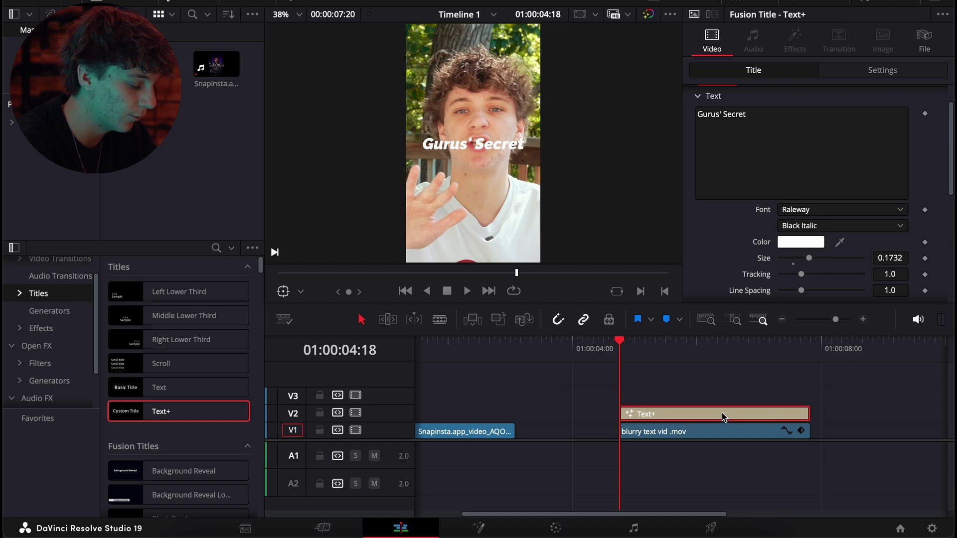
- Duplicate the title onto V3 and change the copy's text to "TO GO VIRAL"
left_click_drag(723, 417, 727, 402)
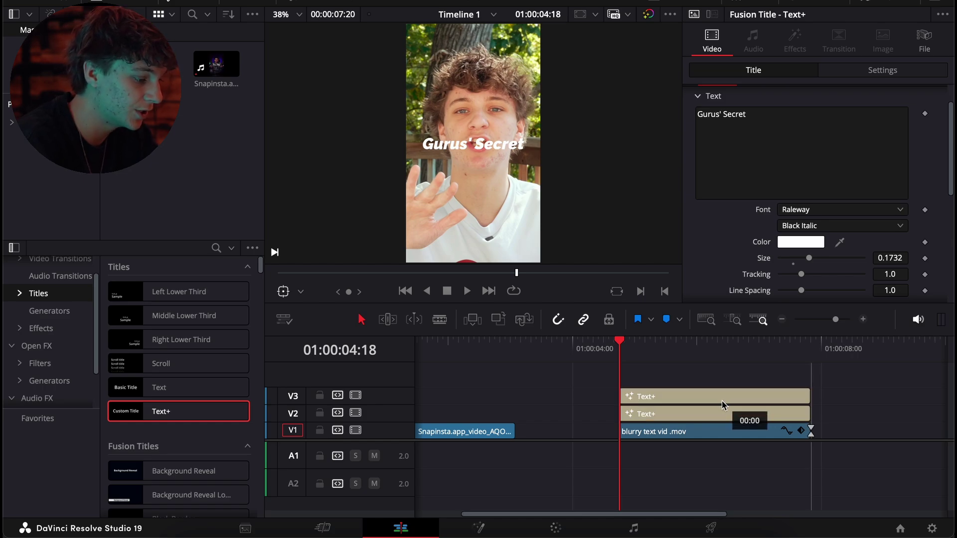
triple_click(790, 132)
type("TO GO")
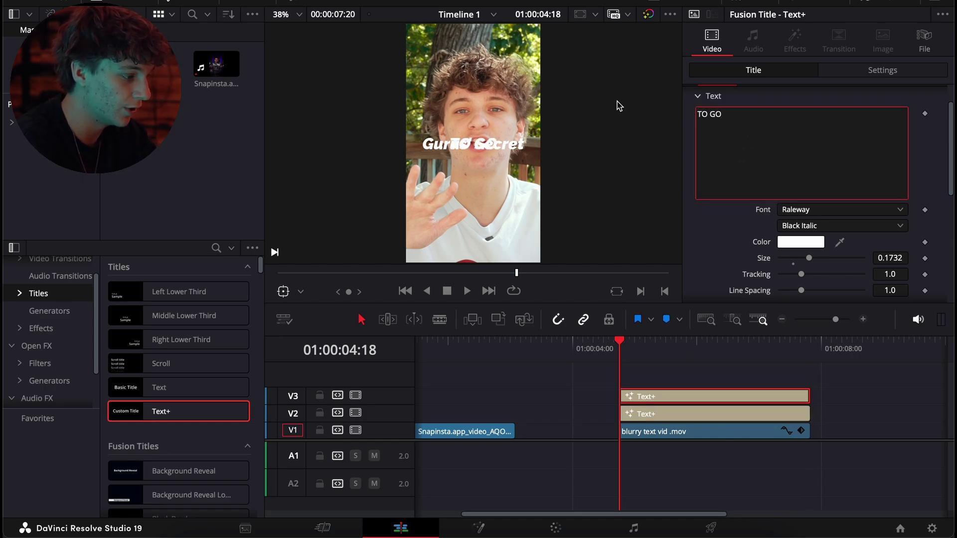
type(" VIRAL")
- Compare with the reference hook and lower the "TO GO VIRAL" title to Center Y 0.449, beneath "Gurus' Secret"
left_click(469, 344)
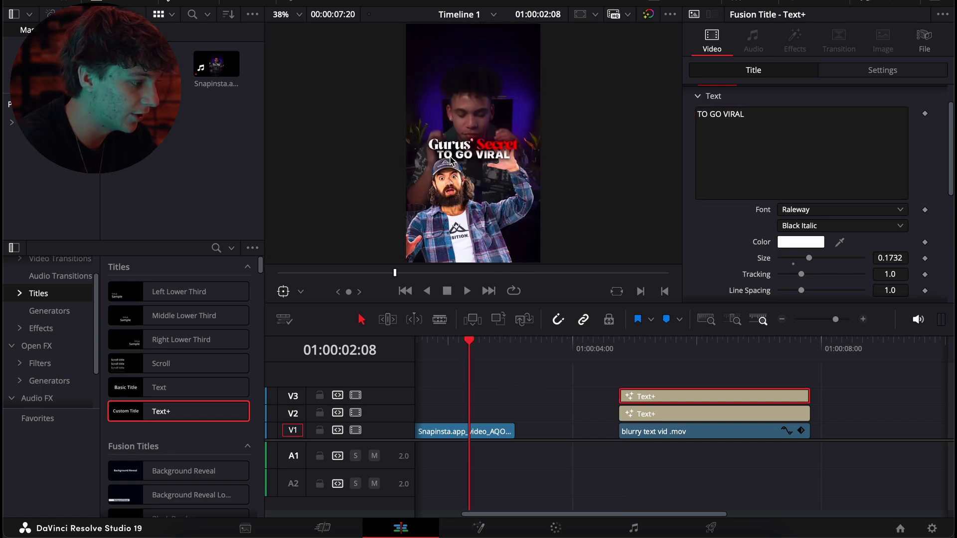
left_click(635, 369)
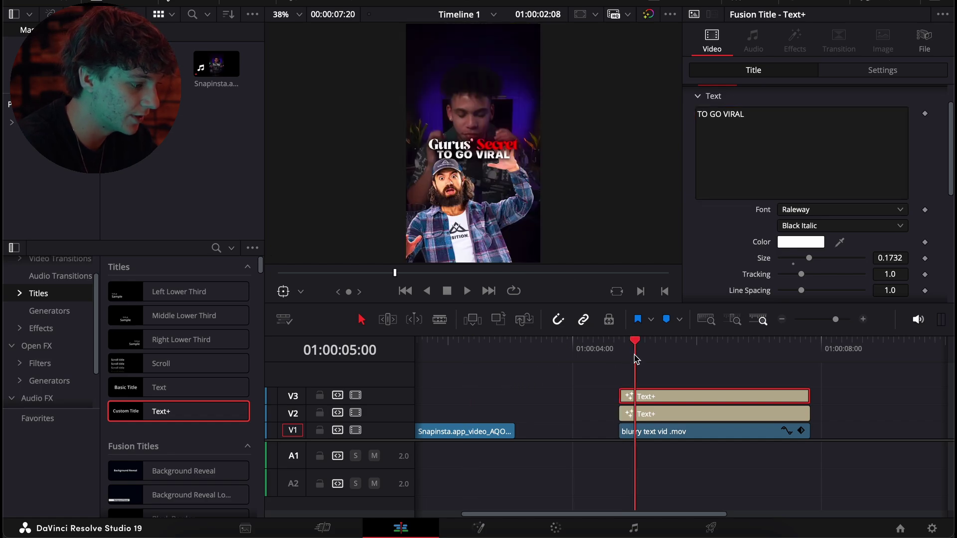
scroll(785, 164, "up", 2)
left_click(761, 114)
mouse_move(896, 168)
left_mouse_down()
mouse_move(885, 167)
mouse_move(900, 169)
left_mouse_up()
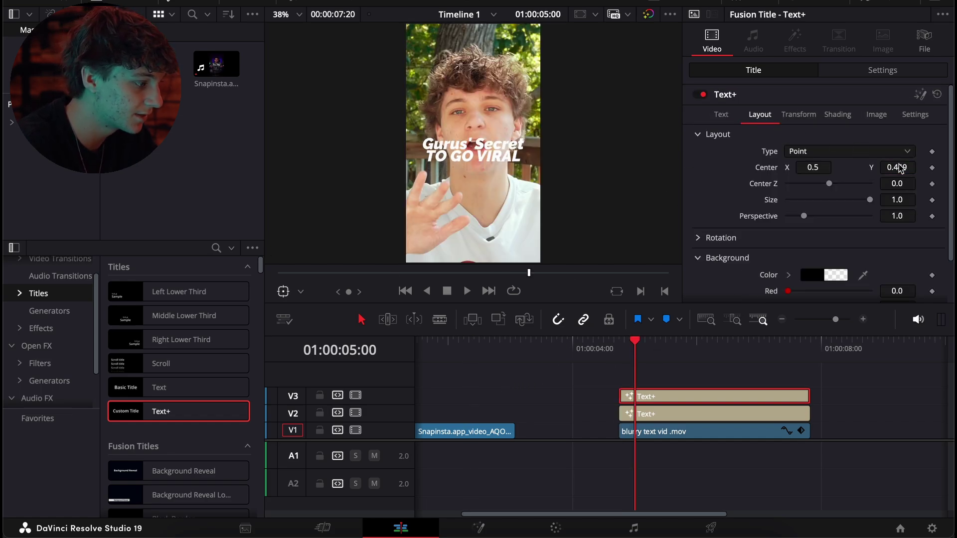
- Set the "TO GO VIRAL" title's font to FONTSPRING DEMO - Integral CF in the Regular style
left_click(722, 116)
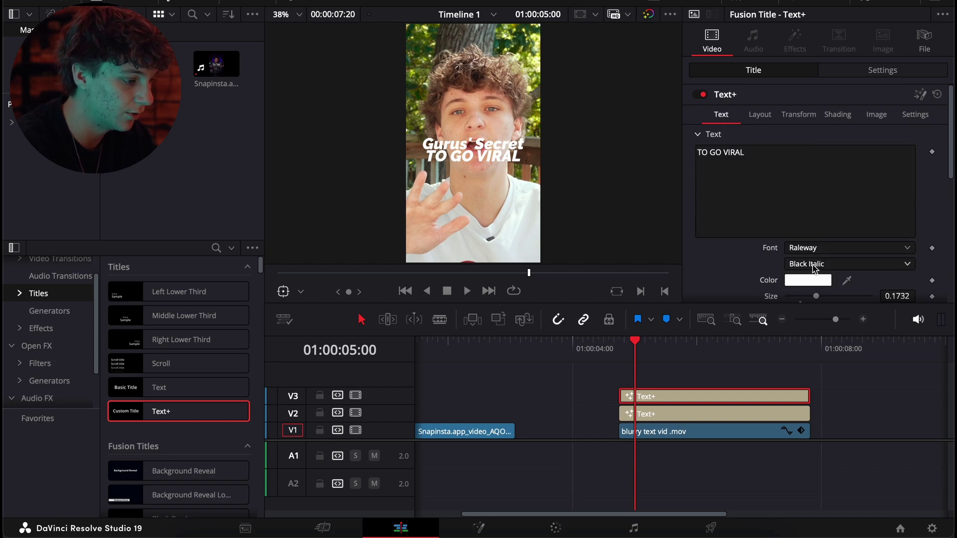
left_click(812, 293)
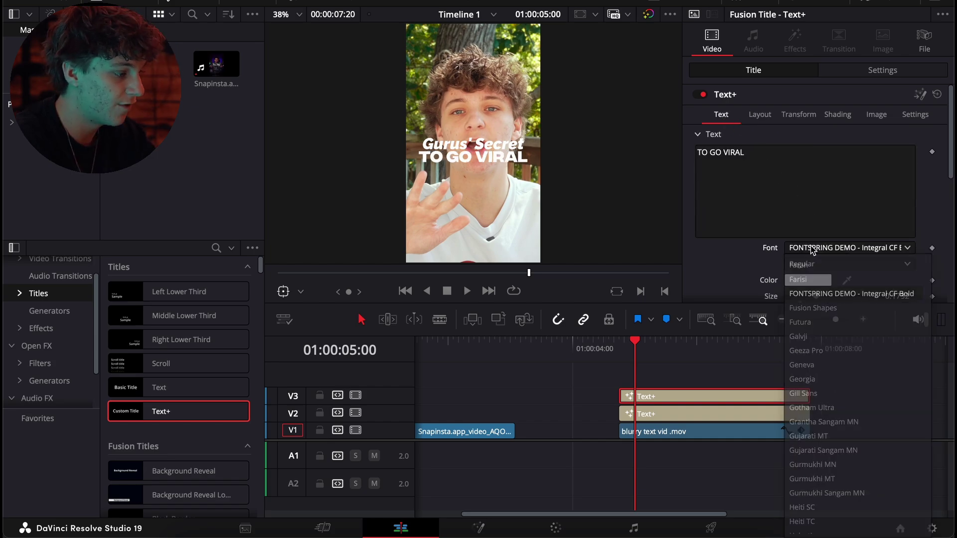
- Raise the "TO GO VIRAL" title to Center Y 0.467 and move the "Gurus' Secret" title above it onto V3
left_click(761, 115)
left_click_drag(897, 169, 913, 170)
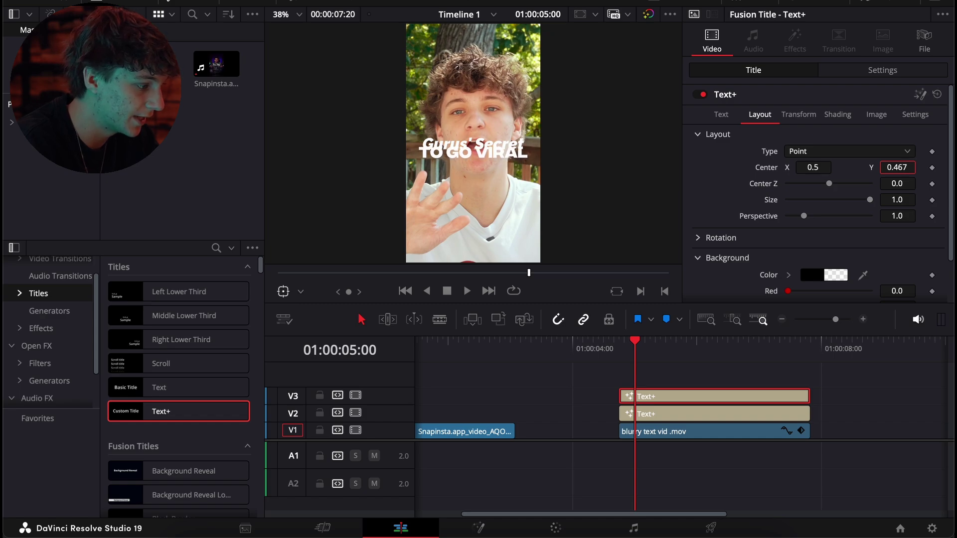
left_click_drag(660, 414, 650, 395)
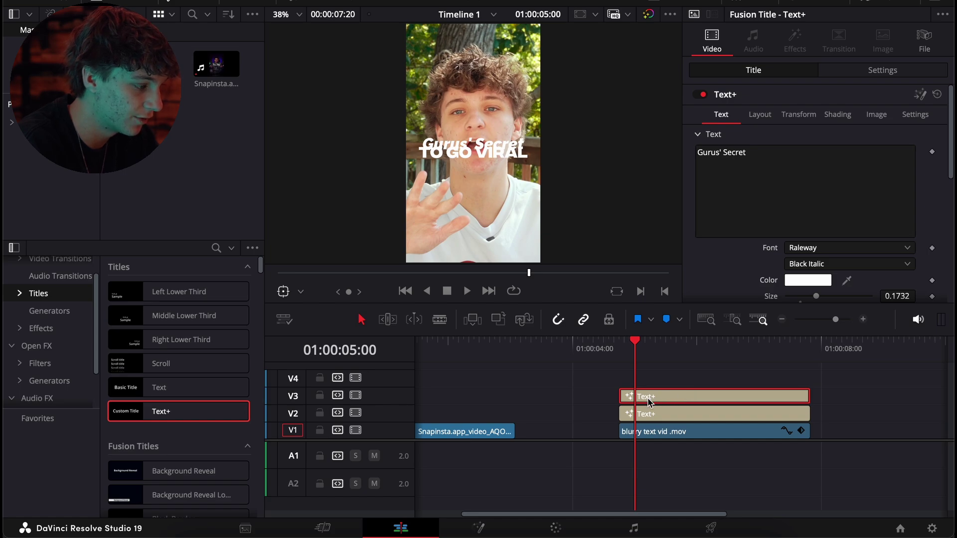
- Reduce the text size of the "TO GO VIRAL" title on V2 to 0.1496
left_click(659, 410)
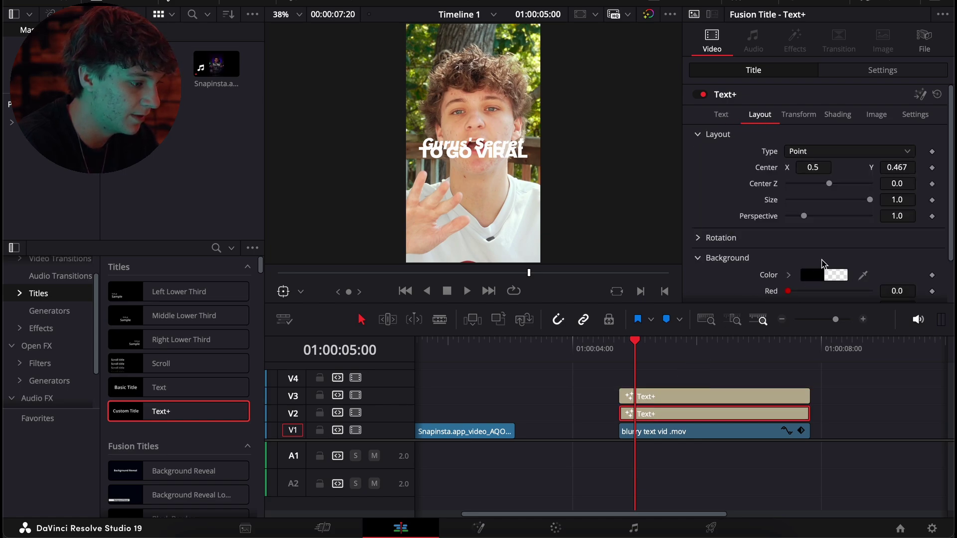
left_click(730, 115)
scroll(813, 294, "down", 1)
left_click_drag(817, 276, 812, 274)
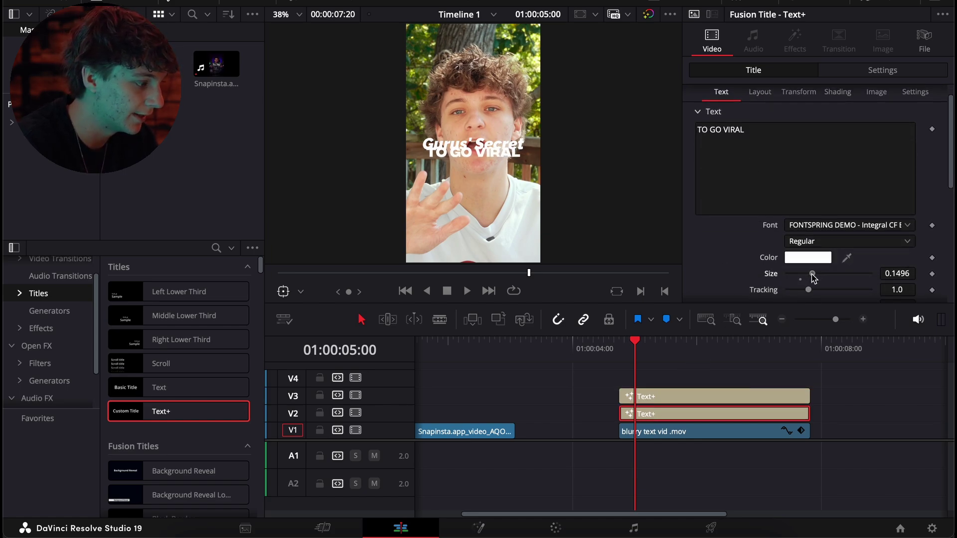
- Disable the blurry text vid .mov clip on V1 so the titles show over black
left_click(643, 434)
left_click(646, 397)
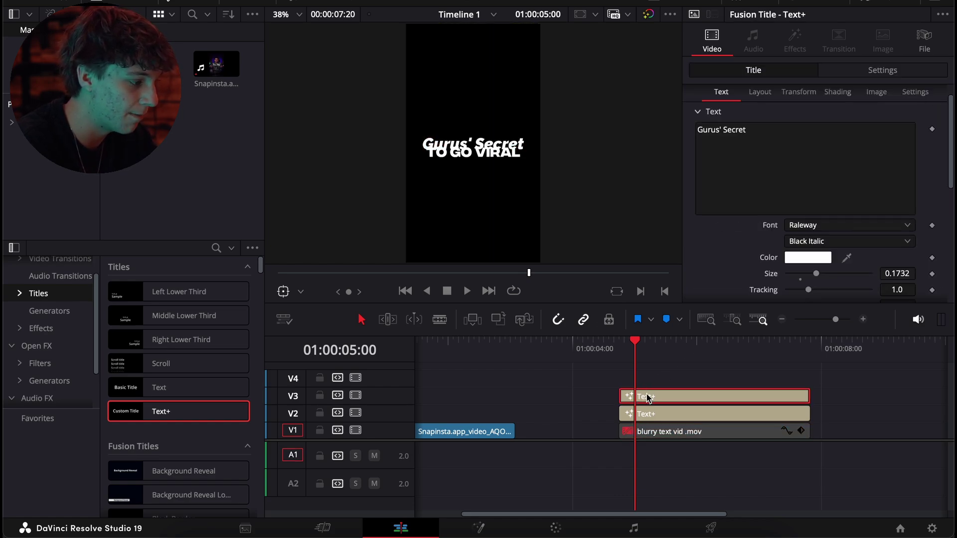
left_click(651, 434)
- Open the "Gurus' Secret" title in Fusion and add a Drop Shadow node after its Template text node
left_click(646, 397)
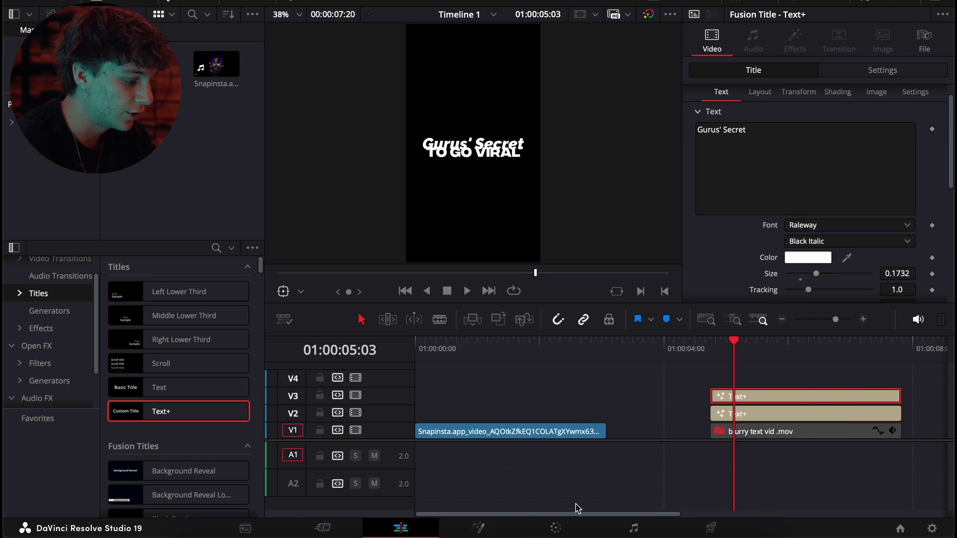
left_click(479, 528)
left_click_drag(215, 409, 465, 410)
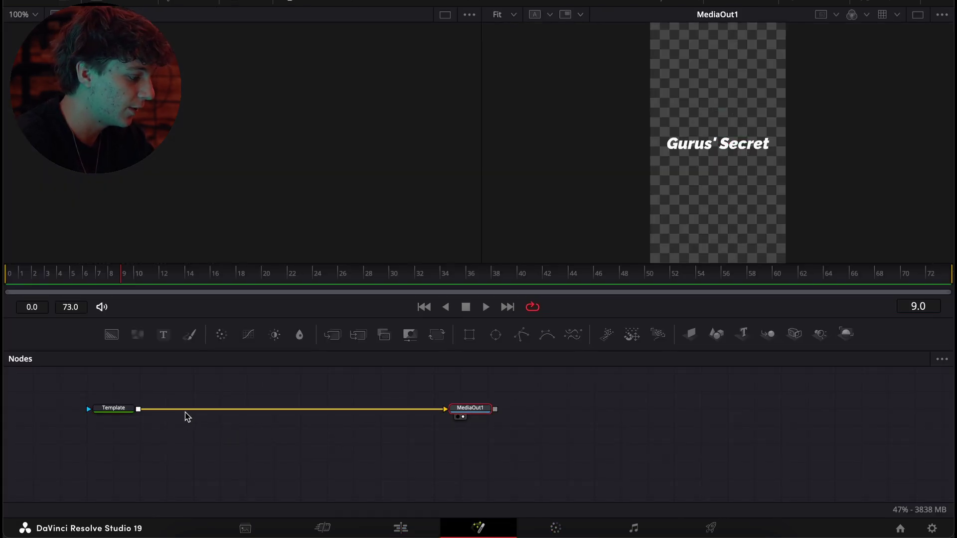
left_click(887, 1)
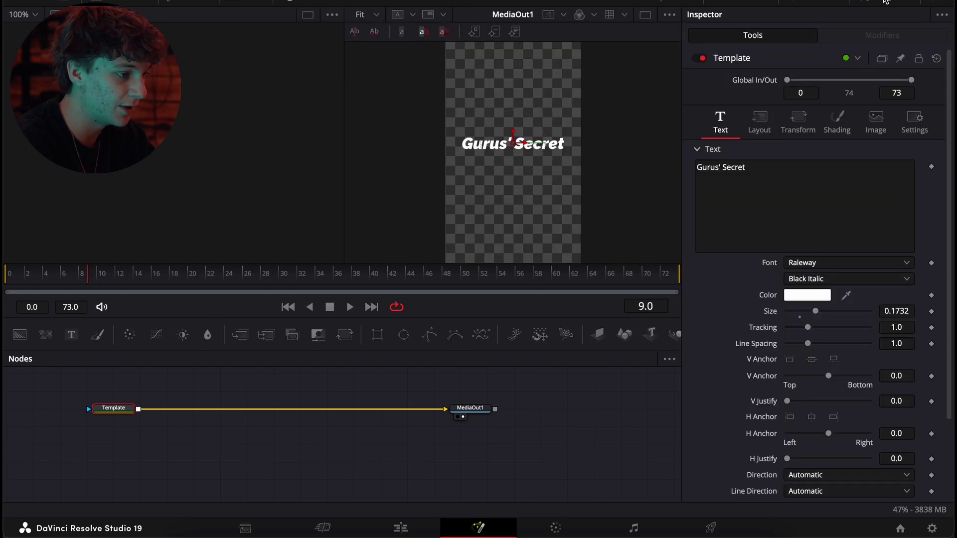
key("shift+space")
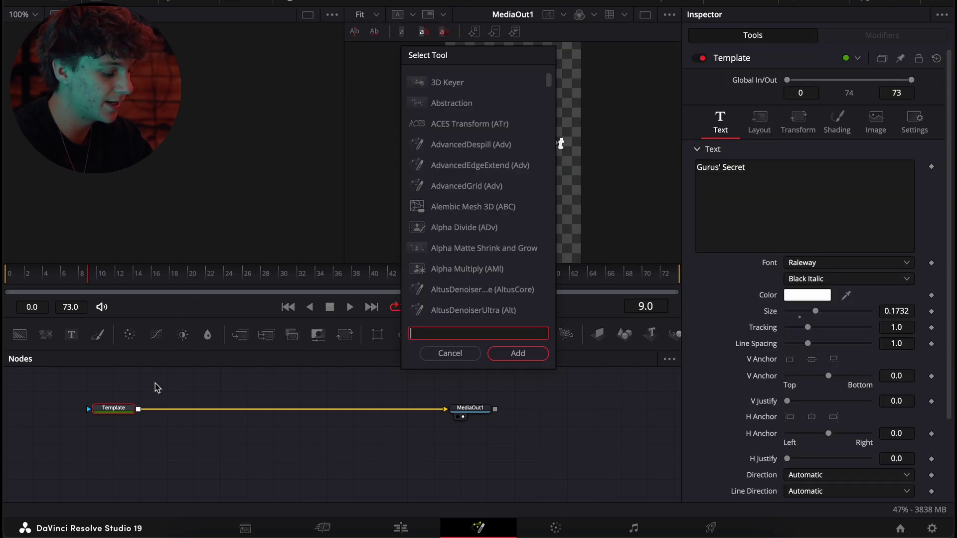
type("drop")
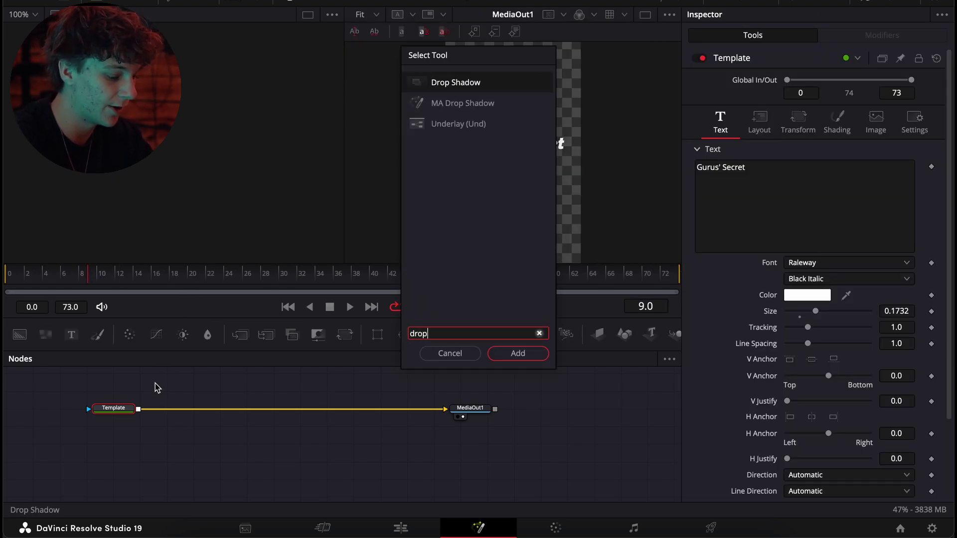
key("Return")
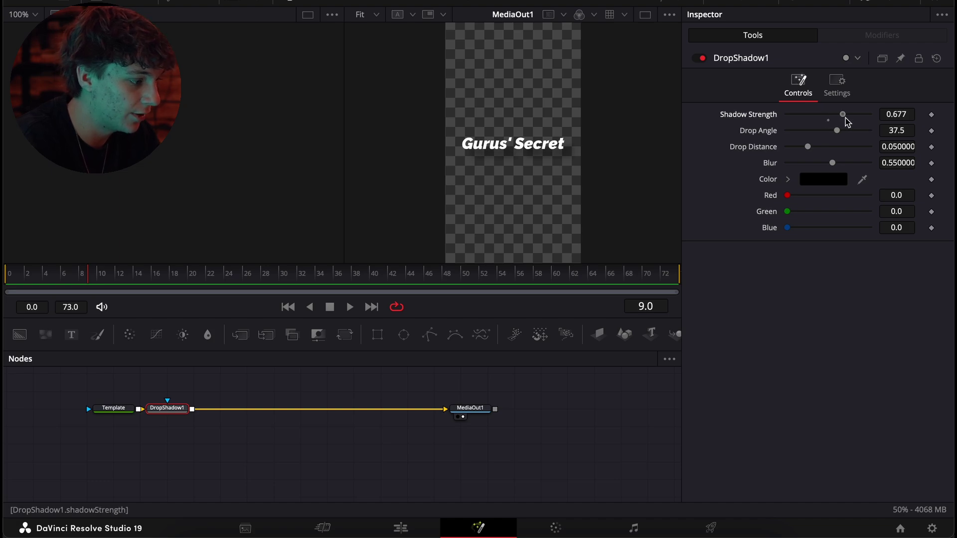
- Set the drop shadow to Shadow Strength 1.0, Drop Angle 23.0, Drop Distance 0.0236 and Blur 0.496, and return to the Edit page
left_click_drag(838, 130, 800, 149)
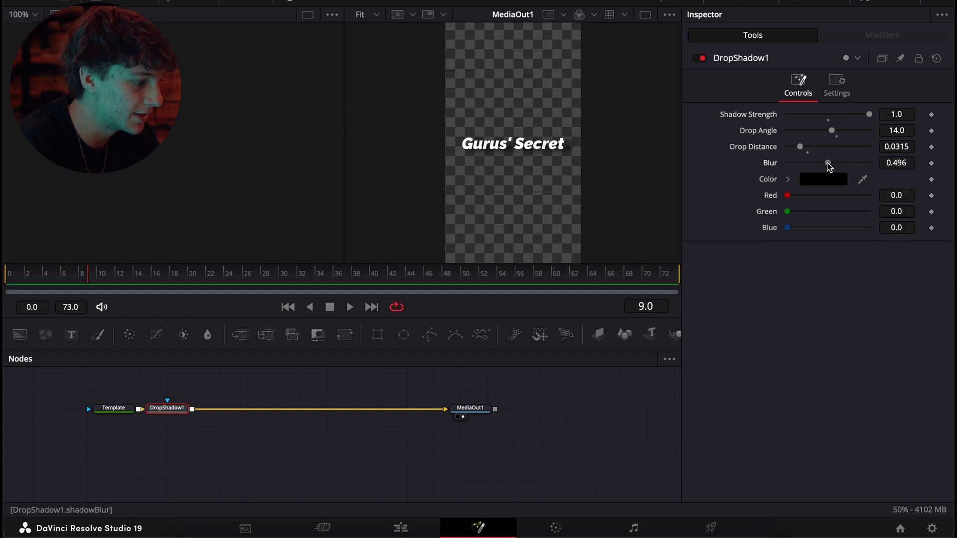
left_click_drag(831, 131, 796, 149)
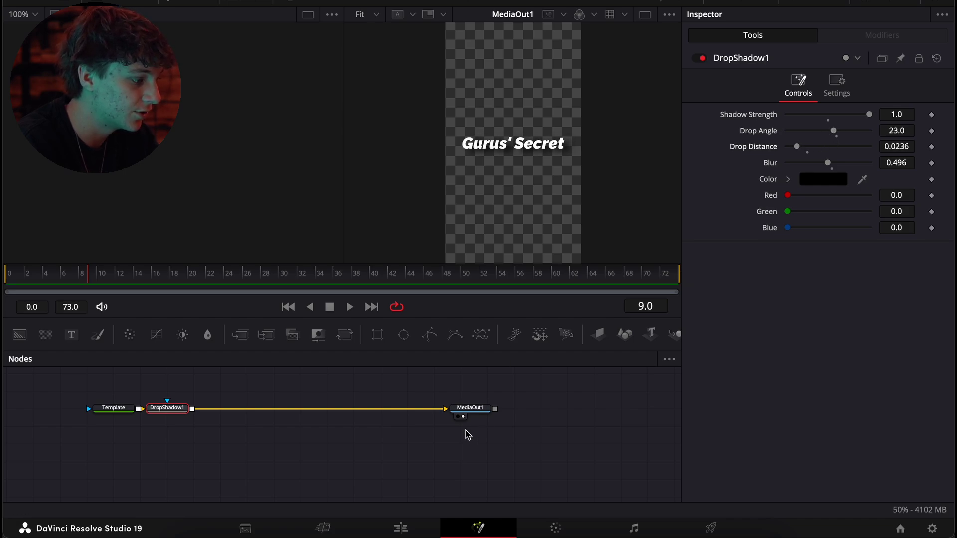
left_click(402, 528)
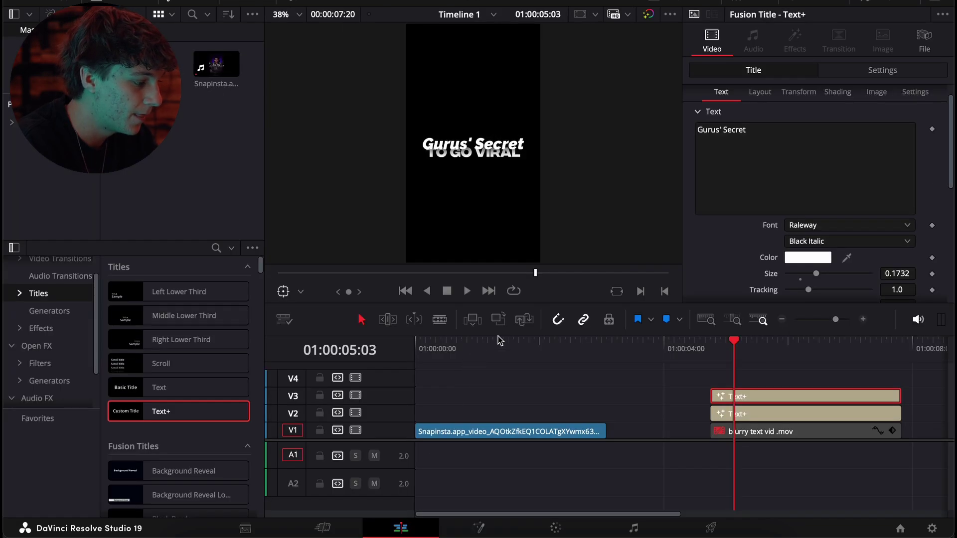
- Examine up close how the shadow of "Gurus' Secret" falls on the "TO GO VIRAL" title beneath it
left_click_drag(557, 350, 731, 379)
left_click(742, 415)
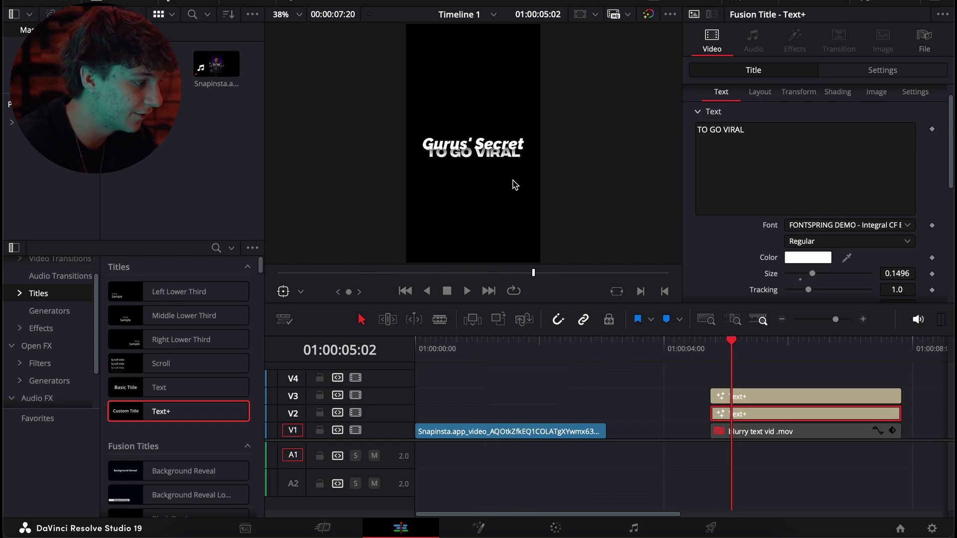
scroll(474, 155, "up", 5)
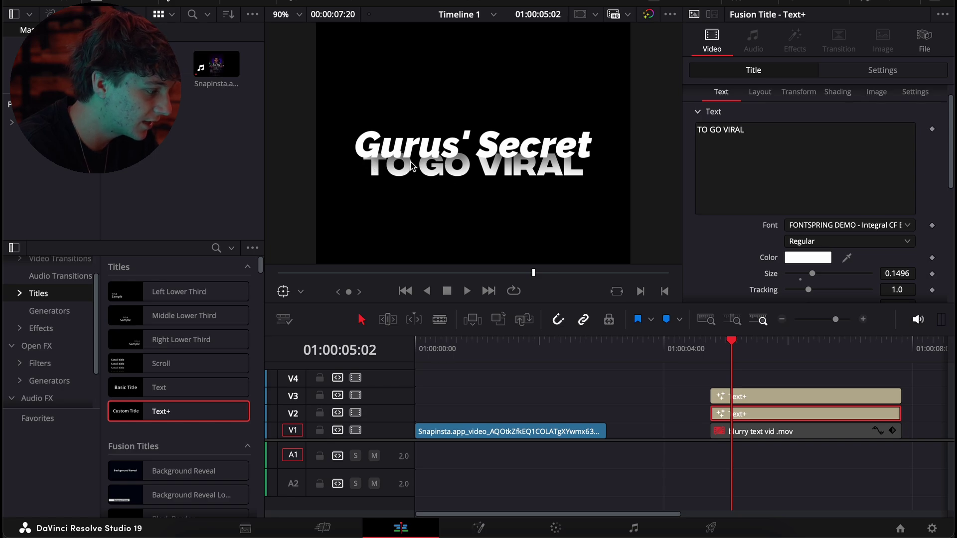
scroll(512, 189, "right", 2)
mouse_move(731, 354)
left_mouse_down()
mouse_move(715, 355)
mouse_move(742, 356)
left_mouse_up()
scroll(736, 356, "right", 2)
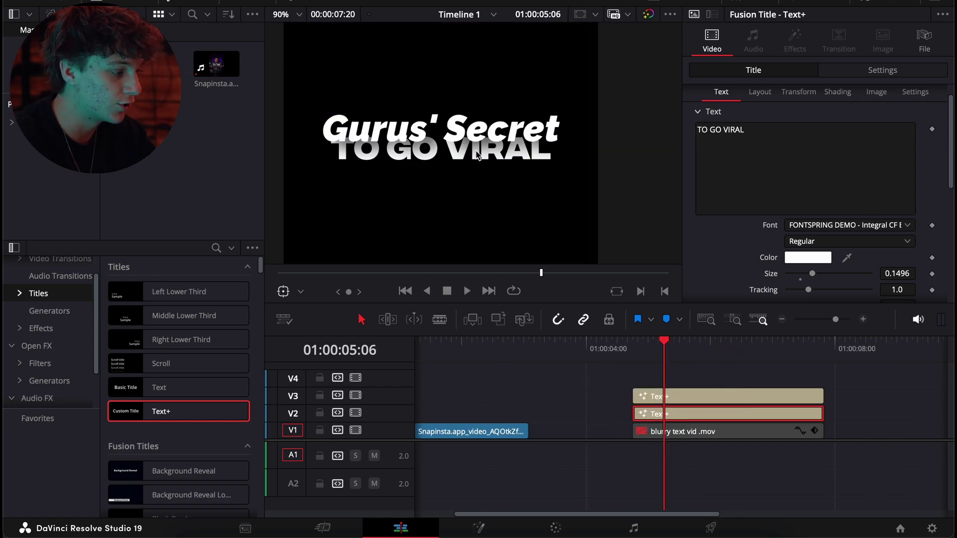
- Duplicate the "Gurus' Secret" title from V3 onto V4 and shorten the copy's text to "Secret"
left_click(659, 396)
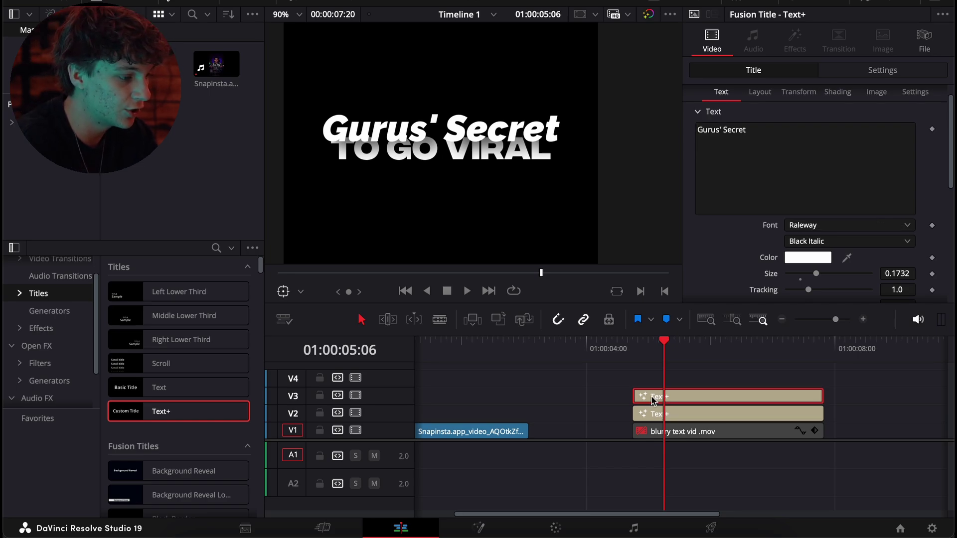
key("d")
key("d")
key("d")
key("d")
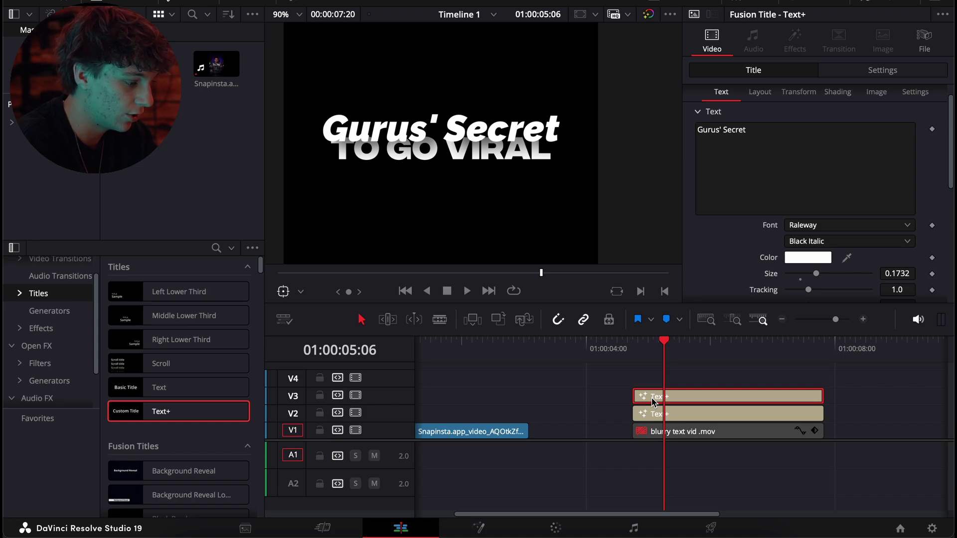
left_click_drag(653, 402, 652, 384)
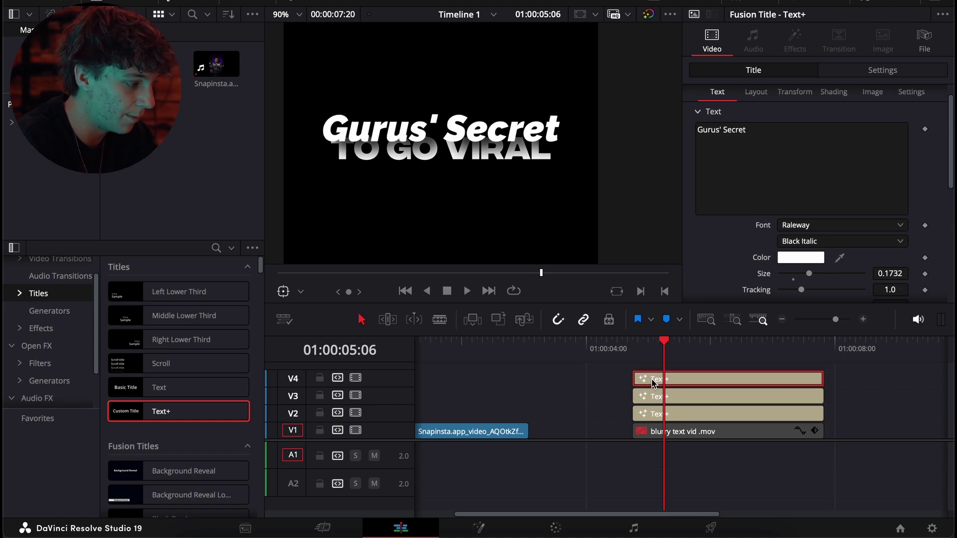
left_click_drag(723, 128, 631, 128)
key("BackSpace")
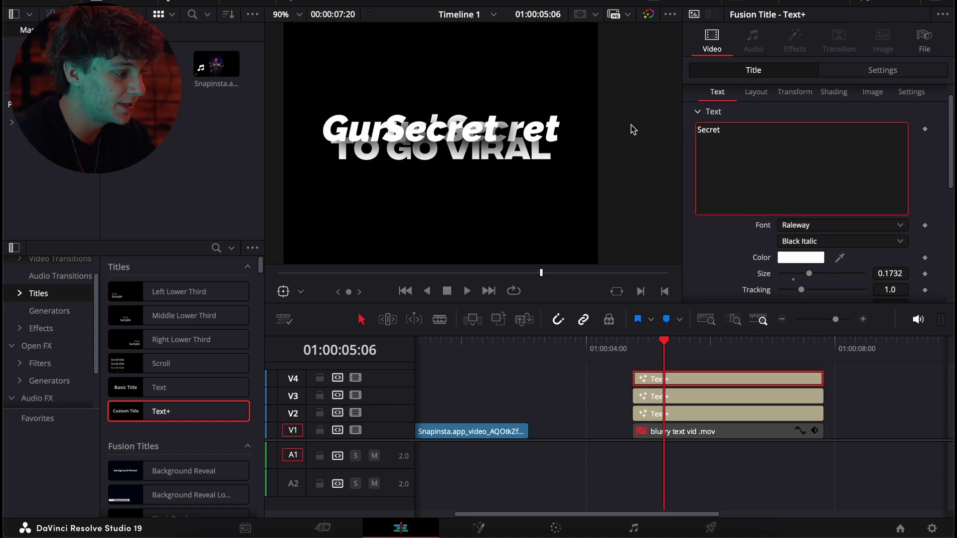
- Align the "Secret" title over the matching word with Center X 0.695 and set its text color to red
left_click(756, 92)
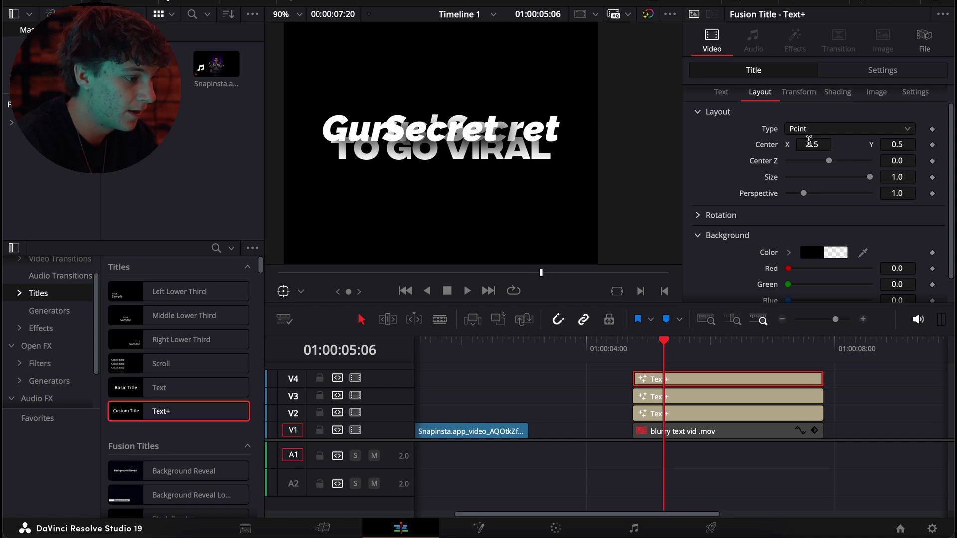
left_click_drag(809, 142, 840, 142)
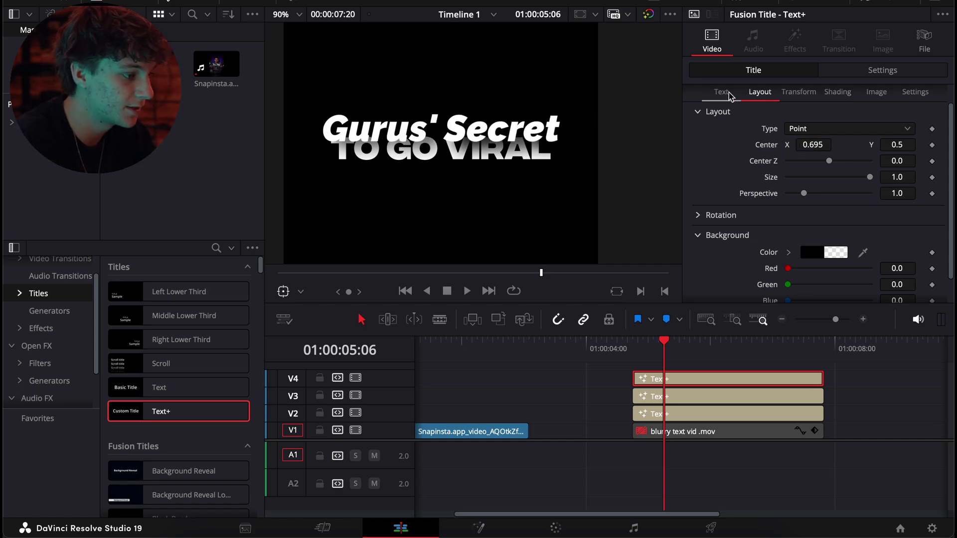
left_click(723, 93)
left_click(817, 259)
left_click(145, 371)
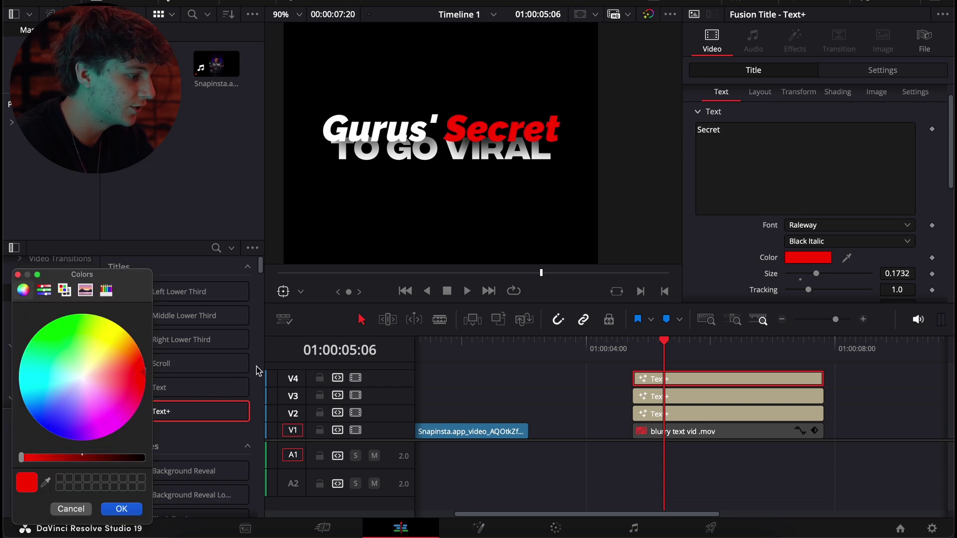
left_click(121, 511)
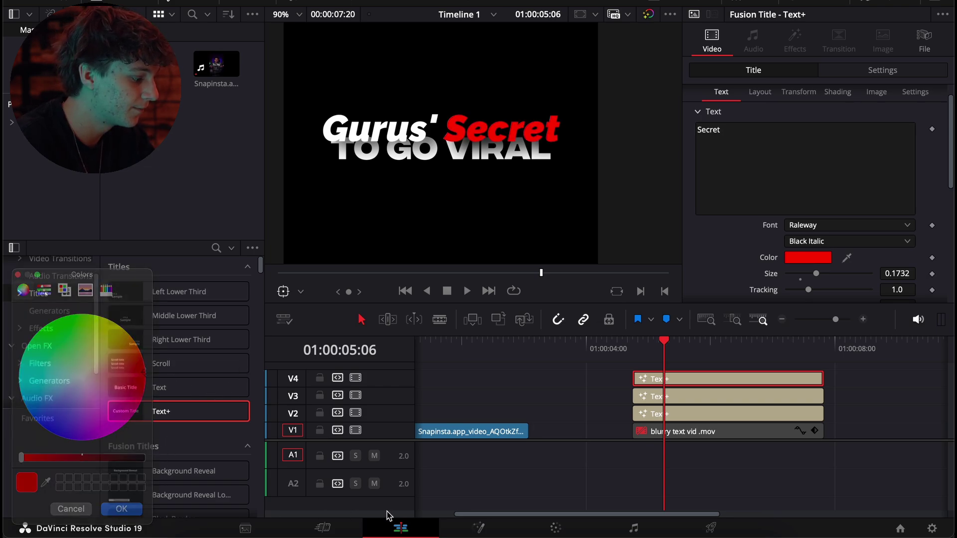
- Insert a Glow node between the Template and DropShadow1 nodes of the "Secret" title, with a Glow Size of 23.6
left_click(480, 529)
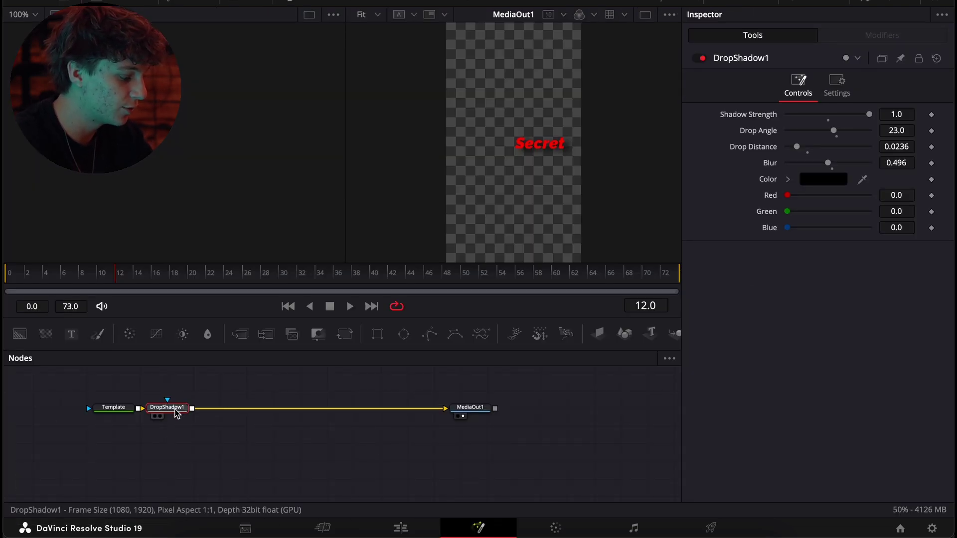
left_click_drag(176, 413, 231, 413)
left_click(120, 413)
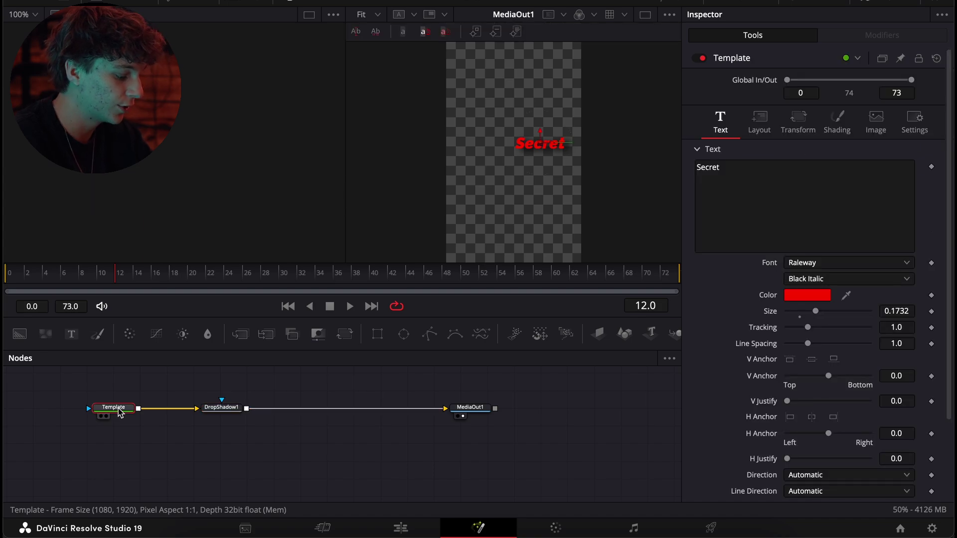
key("shift+space")
type("glo")
key("Return")
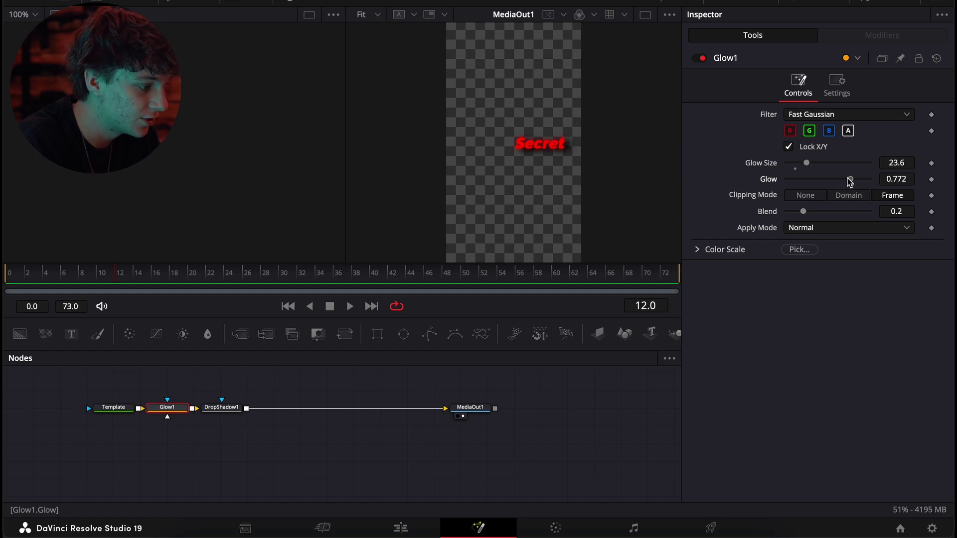
- Return to the Edit page and compare the glowing "Secret" title with the reference hook
left_click(411, 529)
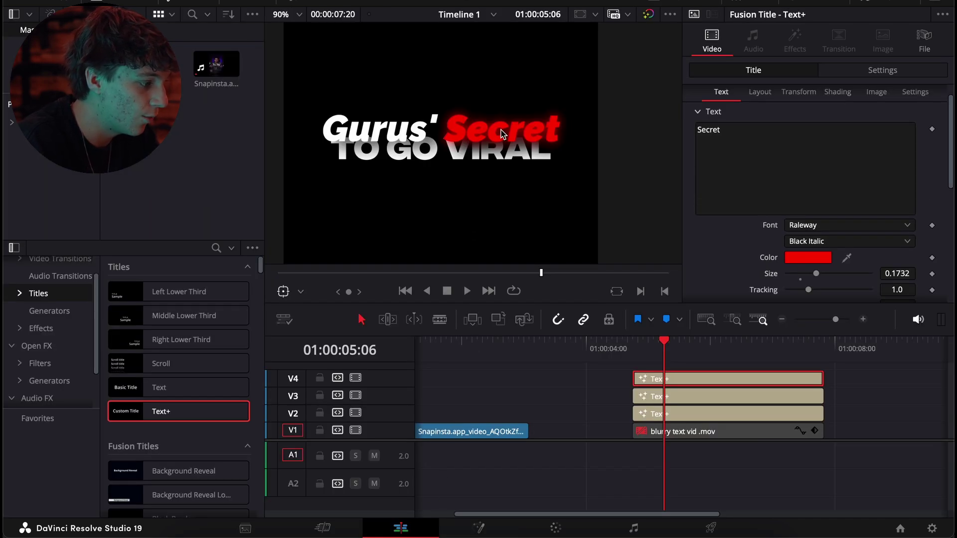
left_click(495, 359)
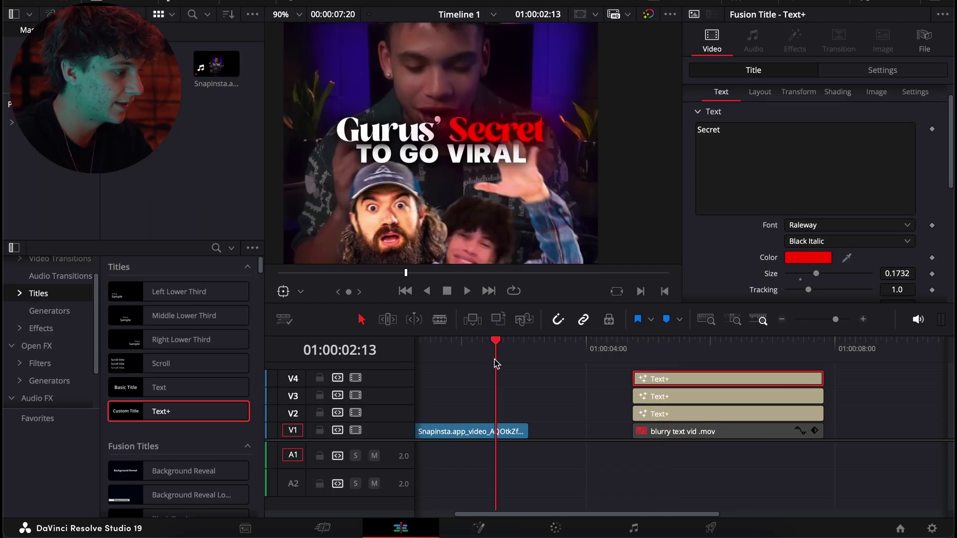
left_click(667, 341)
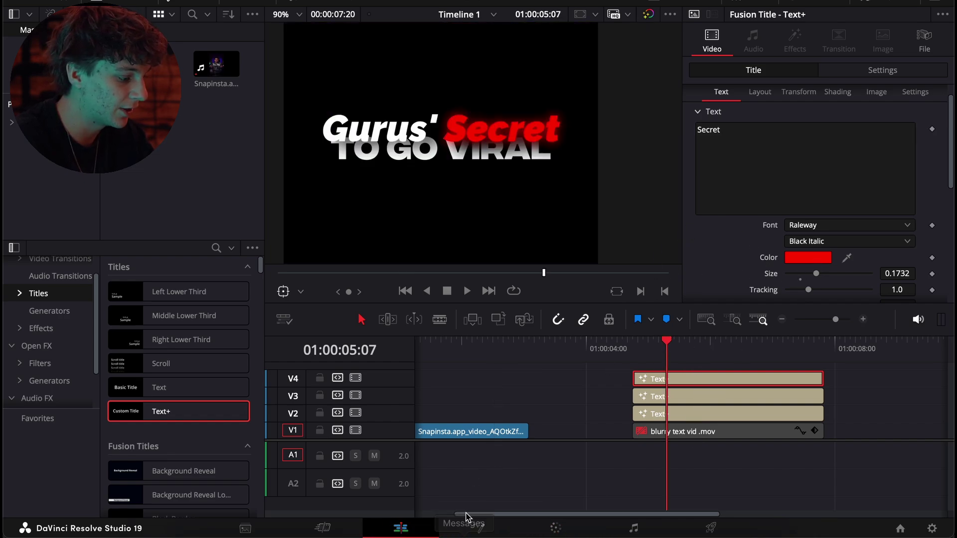
- In Fusion, remove the "Secret" title's DropShadow1 node and keyframe the Template's shading opacity between 0.0 and 1.0 from frame 25 as a flicker
left_click(478, 528)
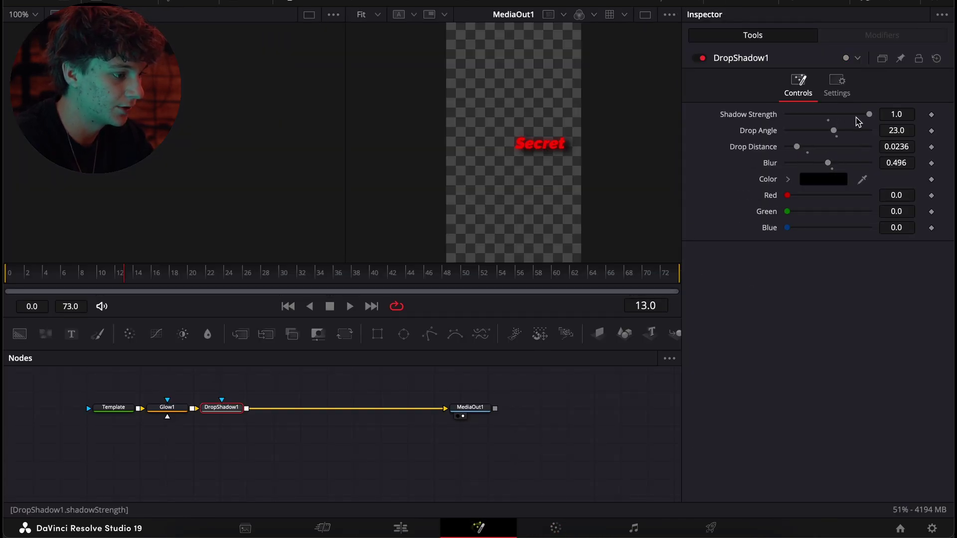
left_click(167, 407)
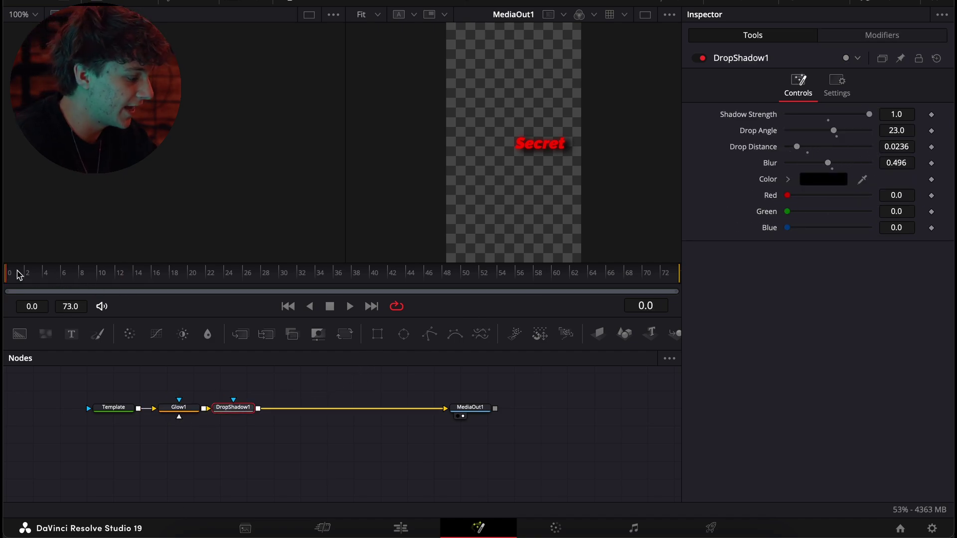
left_click_drag(18, 276, 214, 277)
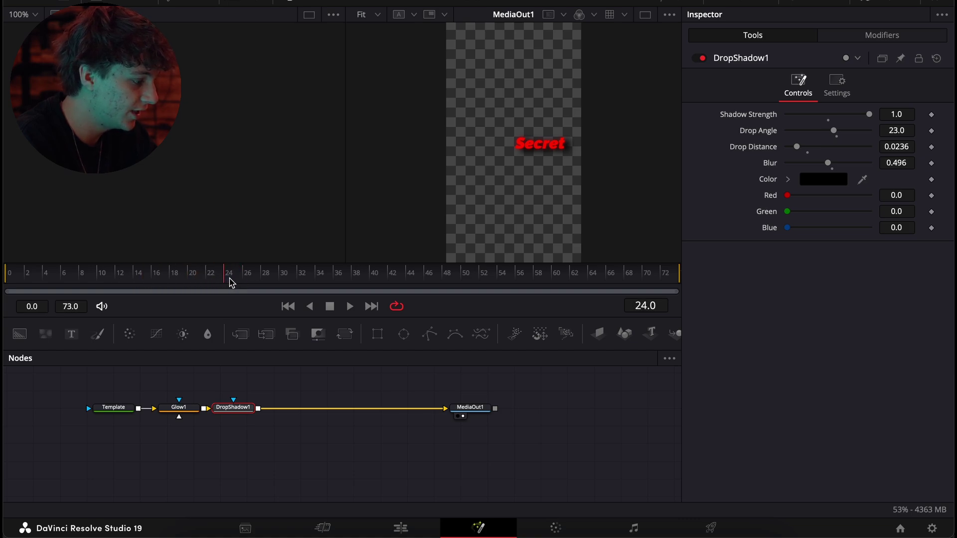
left_click(180, 409)
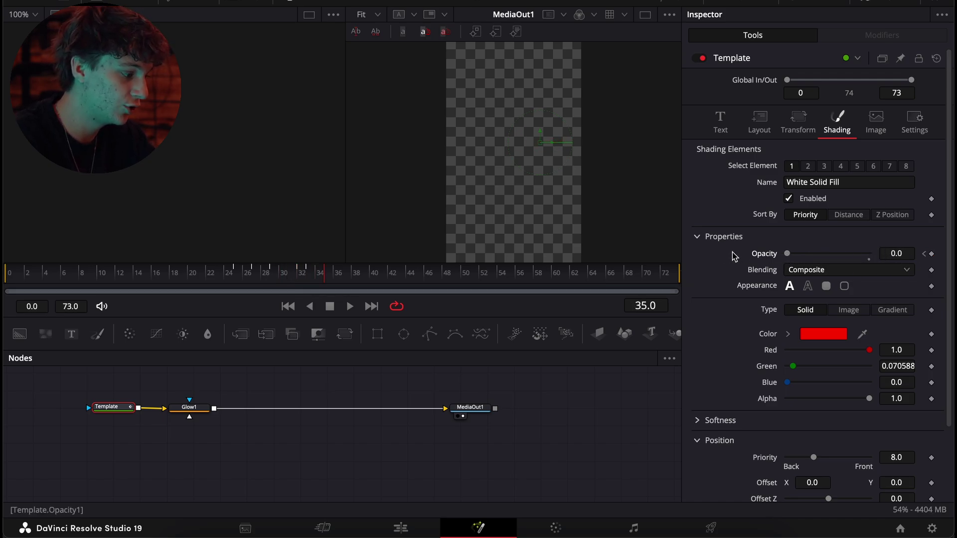
- Play back the flickering "Secret" title in Fusion and on the Edit page, and compare it with the reference hook
left_click(183, 273)
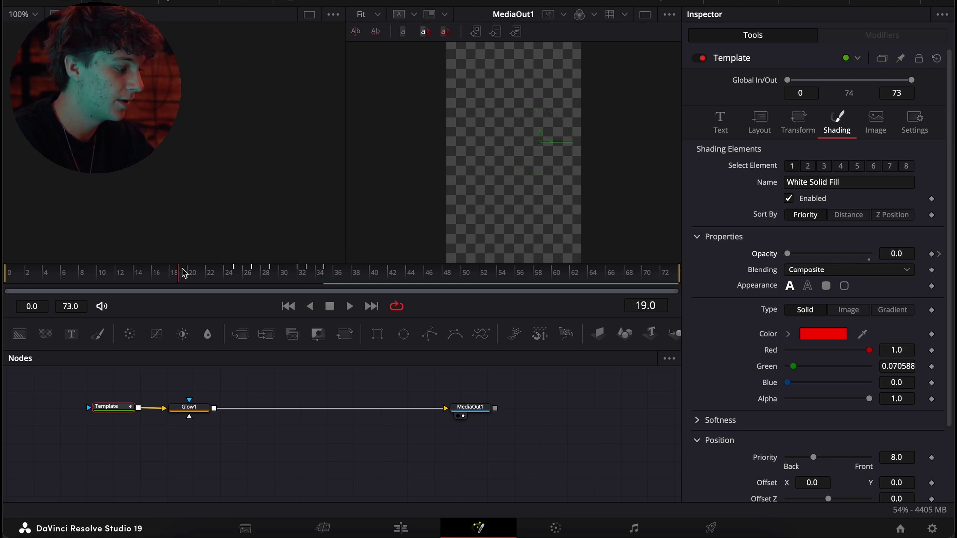
key("space")
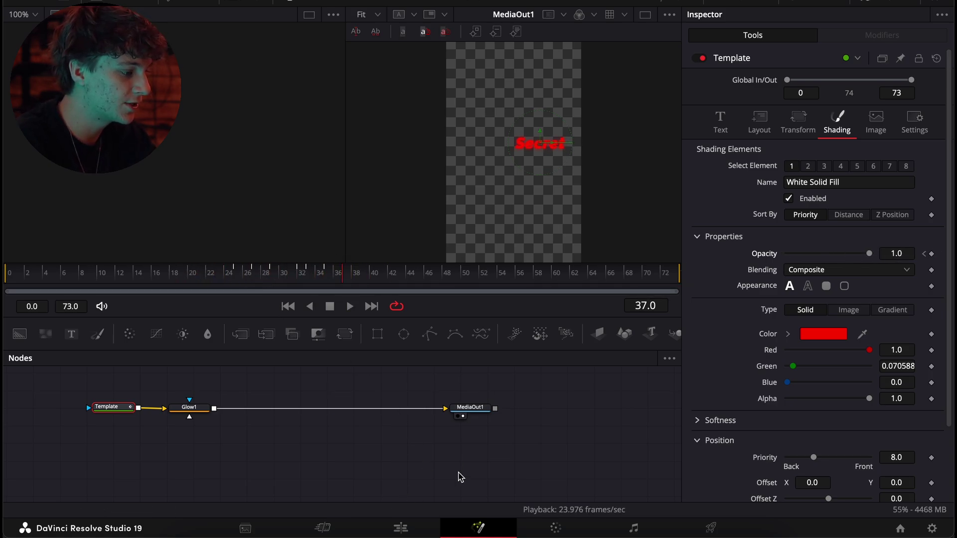
left_click(408, 530)
left_click_drag(722, 350, 703, 349)
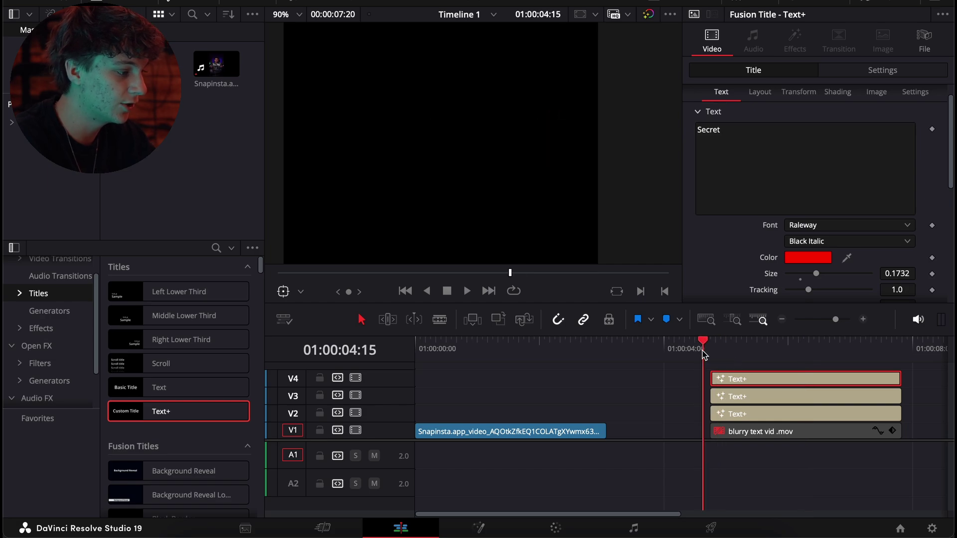
key("space")
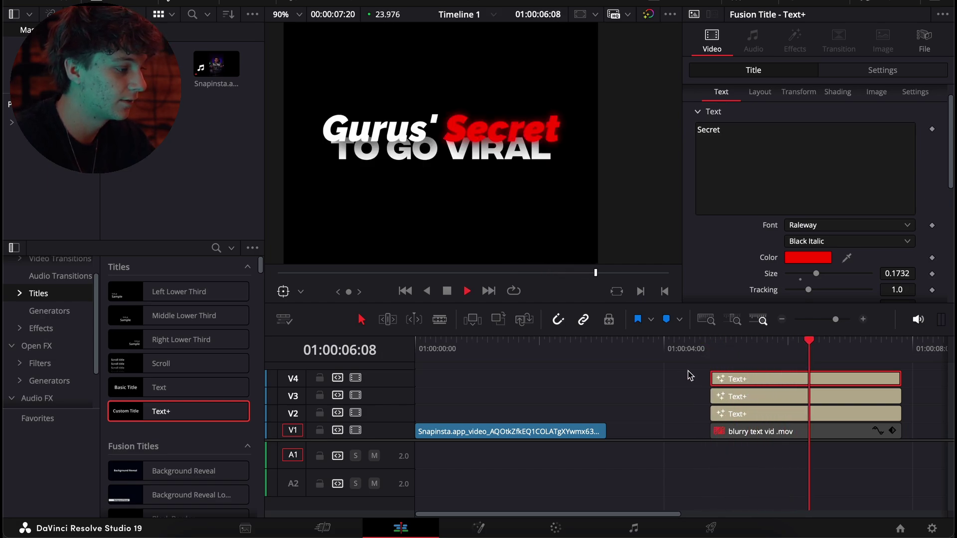
key("space")
left_click_drag(814, 355, 598, 351)
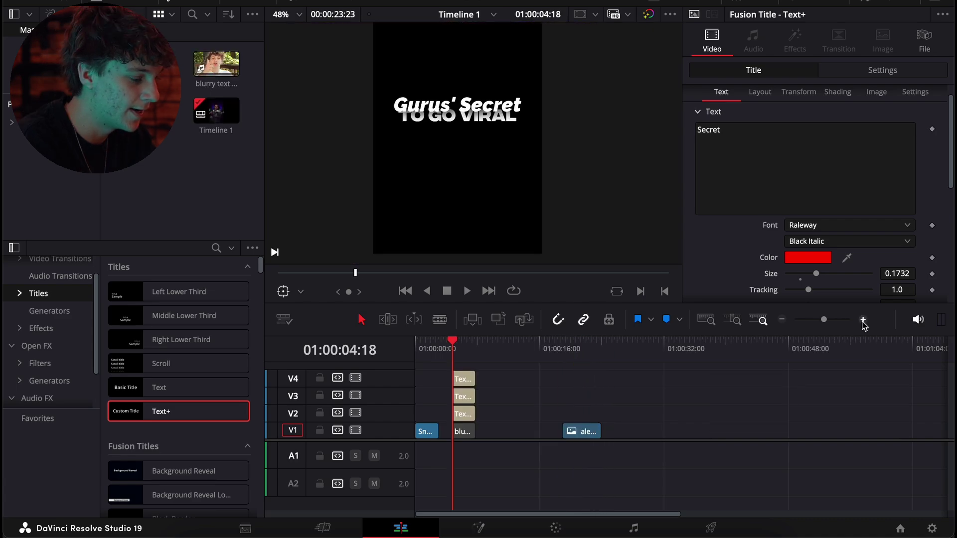
- Move the three stacked Text+ titles up one track to V3, V4 and V5, leaving V2 empty
left_click(864, 320)
left_click_drag(502, 397, 500, 384)
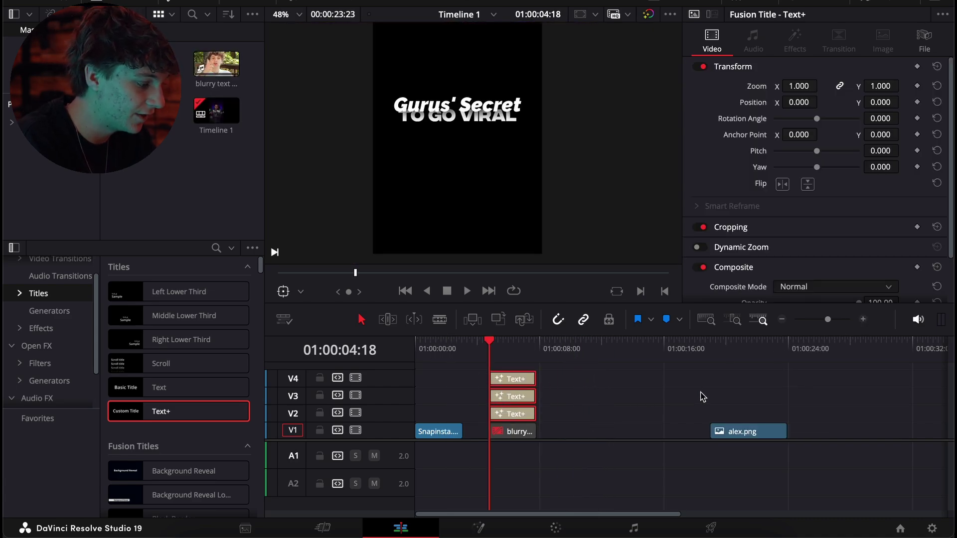
left_click(863, 320)
left_click_drag(724, 415, 724, 397)
scroll(718, 418, "right", 5)
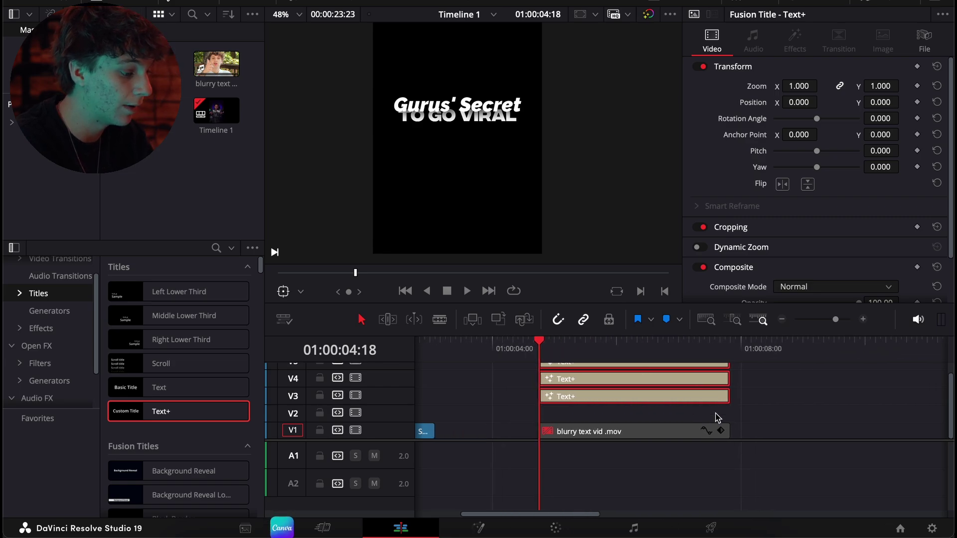
- Move the alex.png clip onto V2 beneath the titles, aligned with the start of the blurry text clip
left_click(782, 321)
scroll(776, 413, "right", 3)
left_click_drag(855, 431, 514, 420)
scroll(445, 142, "down", 3)
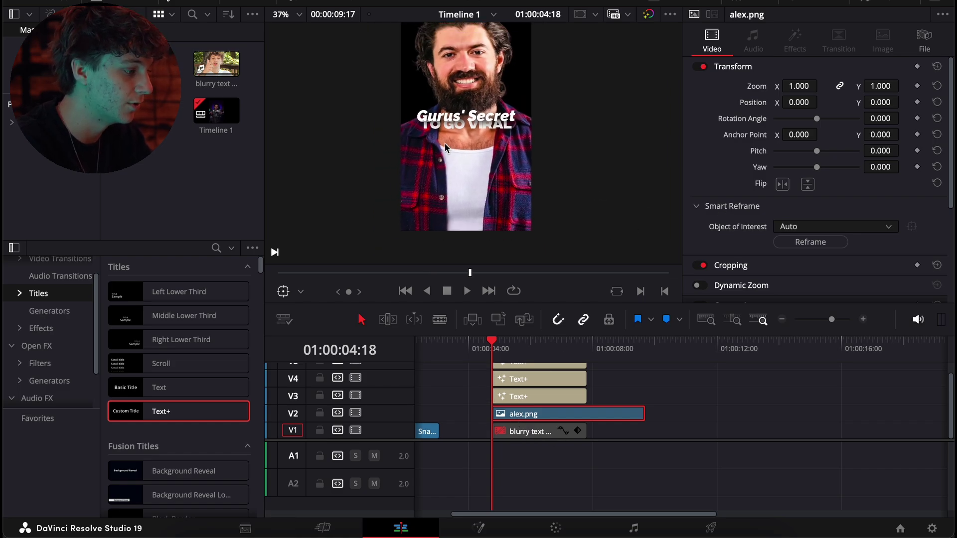
- Transform alex.png to Zoom 0.530, Position X -43, Position Y -635 and Rotation Angle -15.8 so it sits tilted below the titles
left_click_drag(800, 86, 800, 85)
left_click_drag(881, 102, 888, 106)
left_click(300, 15)
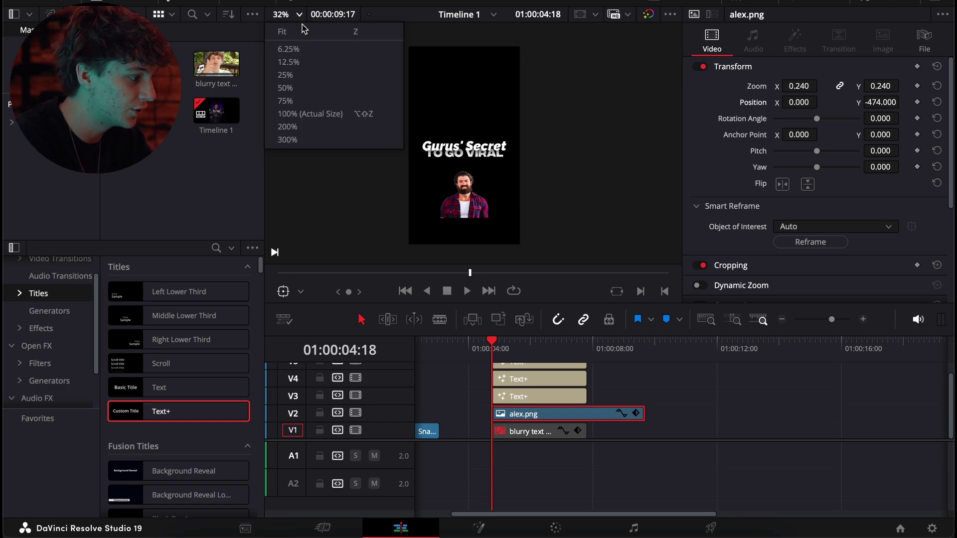
left_click(306, 39)
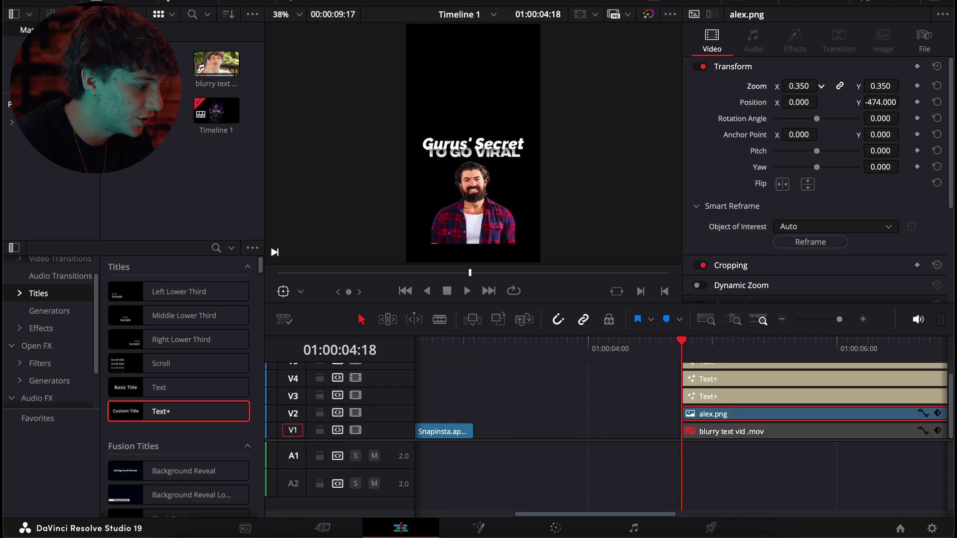
left_click_drag(822, 86, 865, 102)
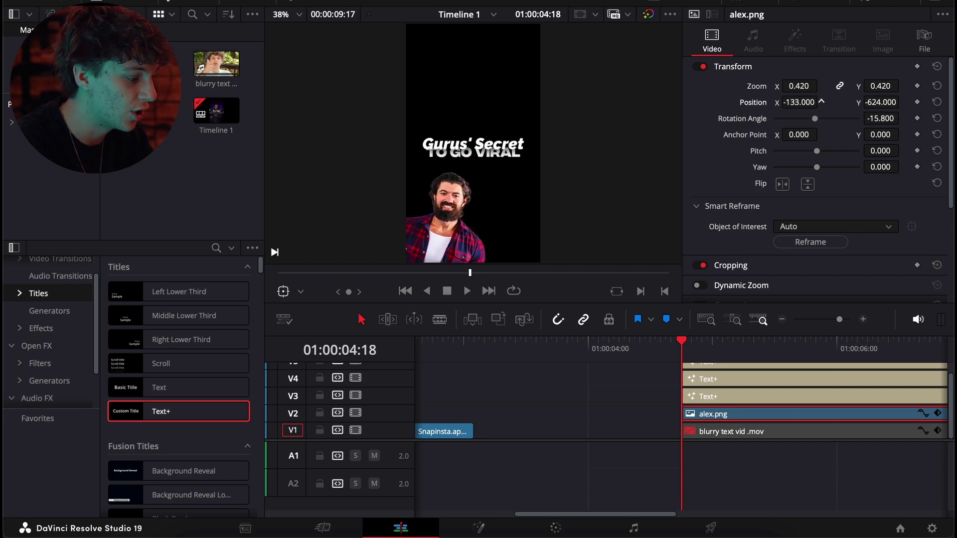
left_click_drag(822, 85, 899, 100)
left_click_drag(799, 102, 903, 102)
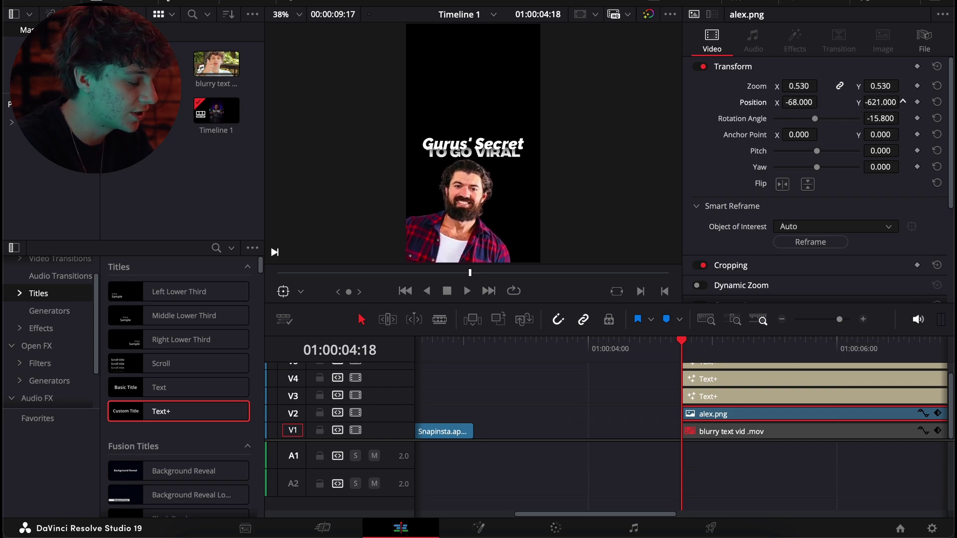
left_click_drag(810, 101, 903, 102)
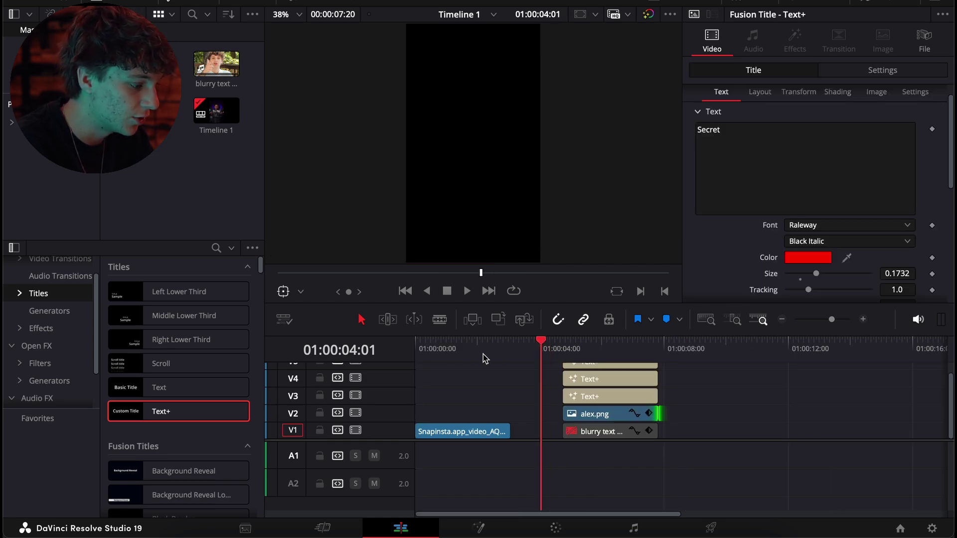
- Check the opening of the reference hook, and add the MAGIC ZOOM effect on V6 above the titles, starting slightly before them
left_click_drag(486, 358, 391, 357)
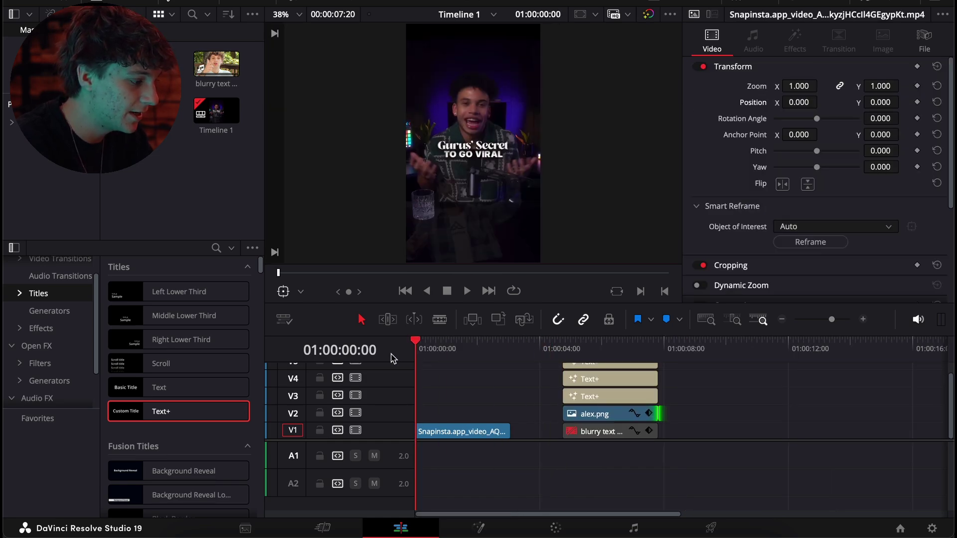
key("space")
key("space")
key("Home")
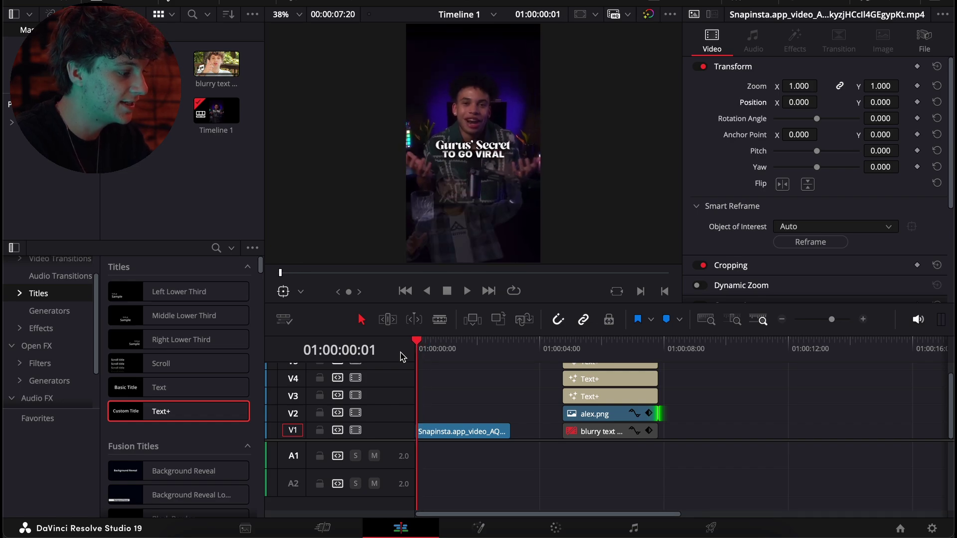
left_click(564, 349)
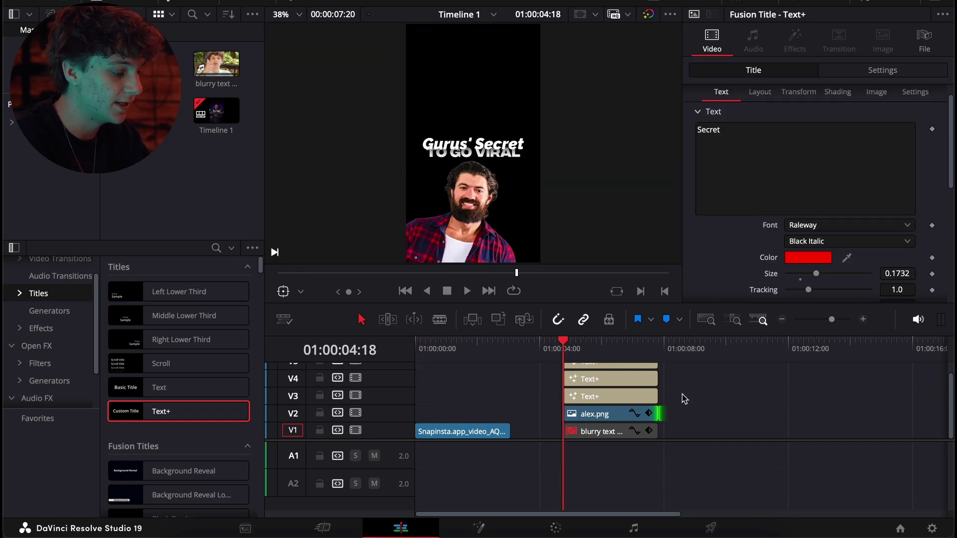
scroll(683, 398, "up", 1)
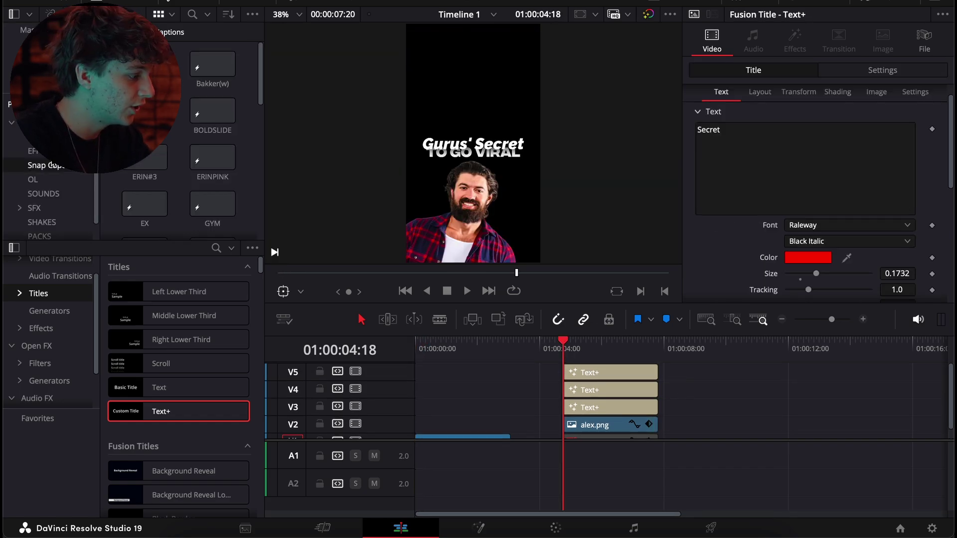
left_click(38, 151)
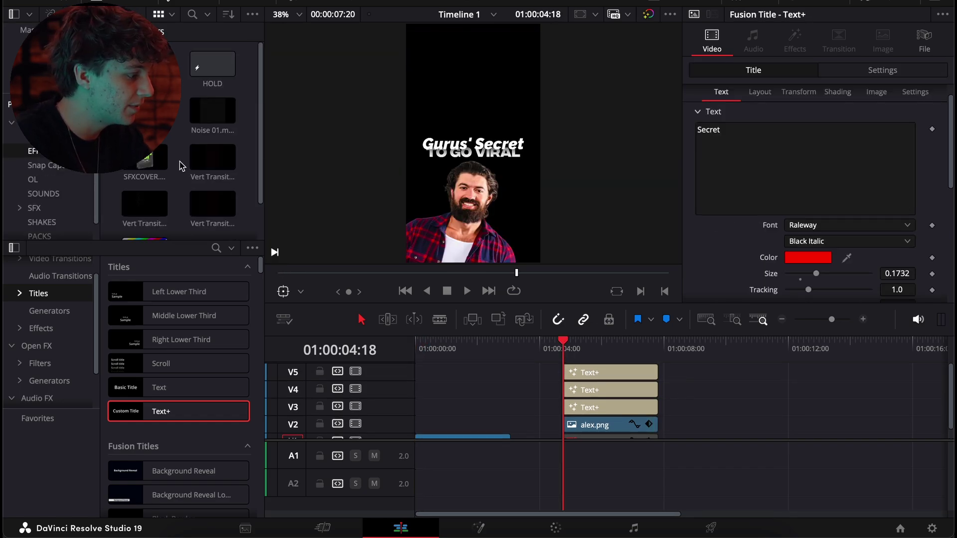
left_click_drag(144, 110, 580, 375)
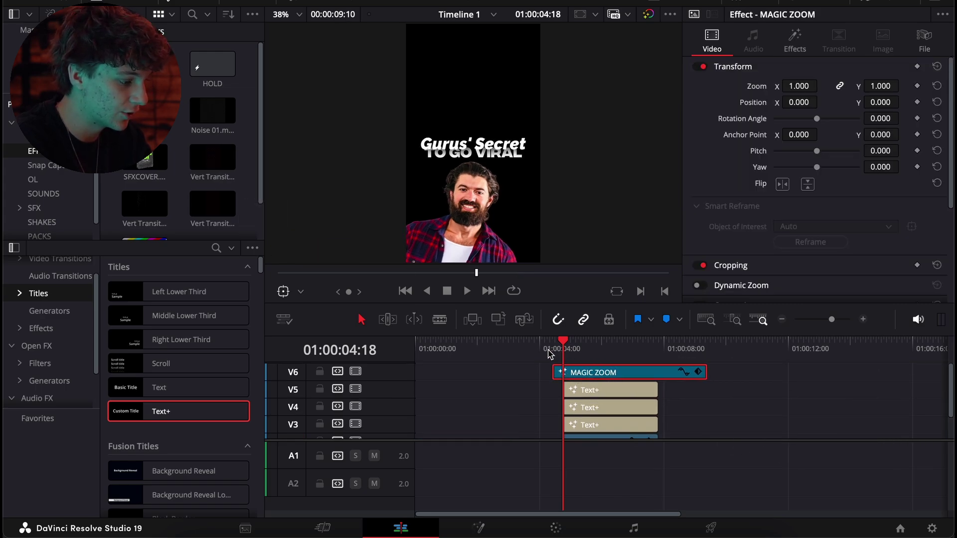
- Play back the titles and alex.png with MAGIC ZOOM from around their start to examine the zoom motion
left_click(552, 351)
key("space")
key("space")
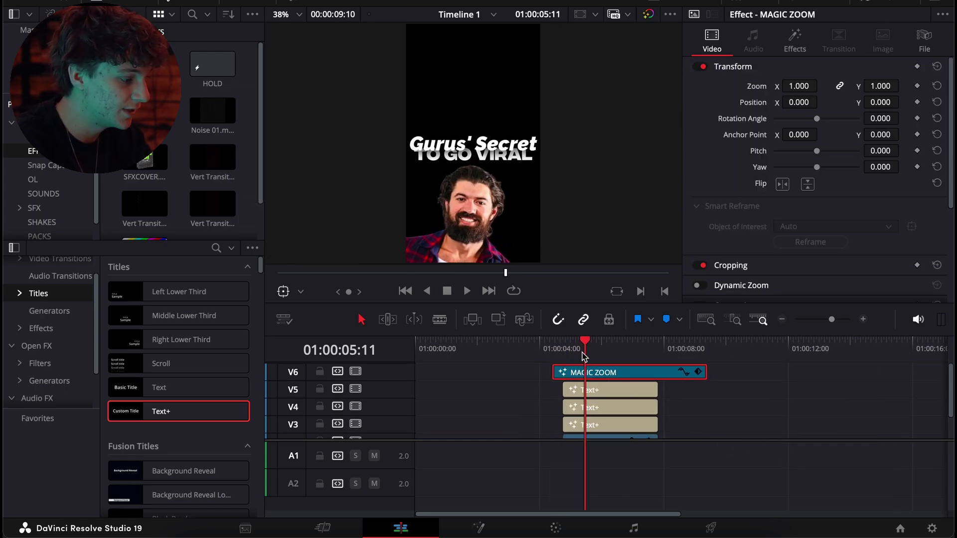
scroll(596, 415, "down", 2)
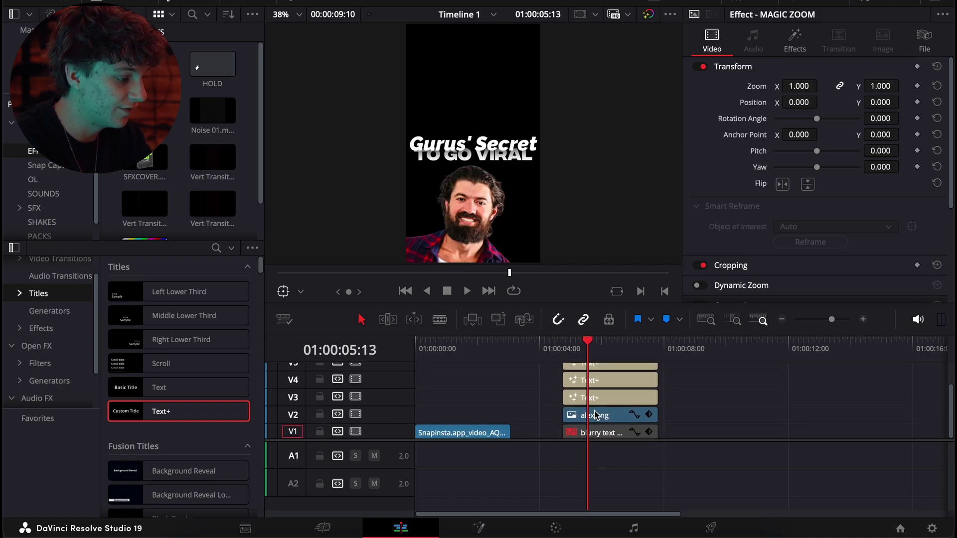
key("space")
key("space")
left_click_drag(610, 347, 564, 346)
key("space")
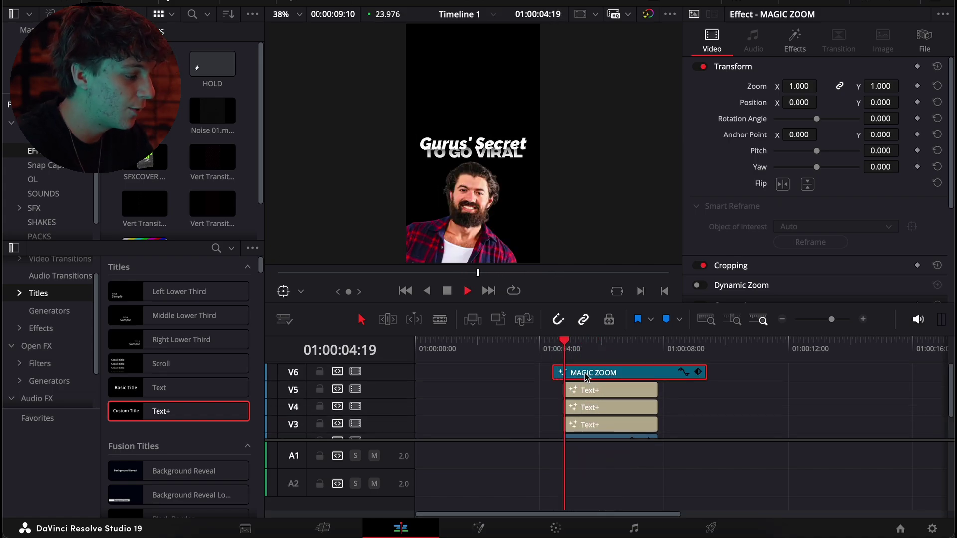
key("space")
- Extend the start of alex.png on V2 back to the start of the MAGIC ZOOM clip and play back the result
scroll(598, 417, "down", 2)
left_click(598, 419)
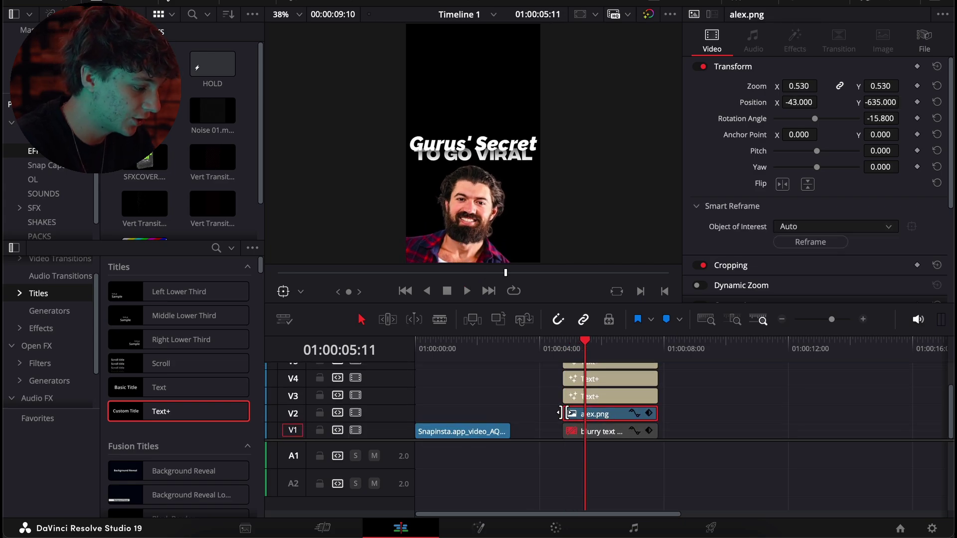
mouse_move(559, 413)
left_mouse_down()
mouse_move(417, 414)
mouse_move(553, 414)
left_mouse_up()
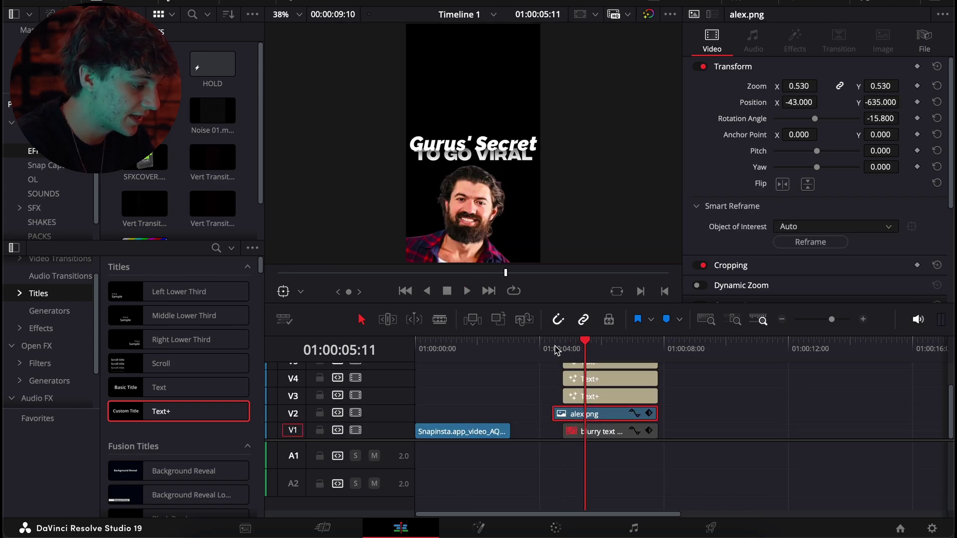
left_click(557, 350)
key("space")
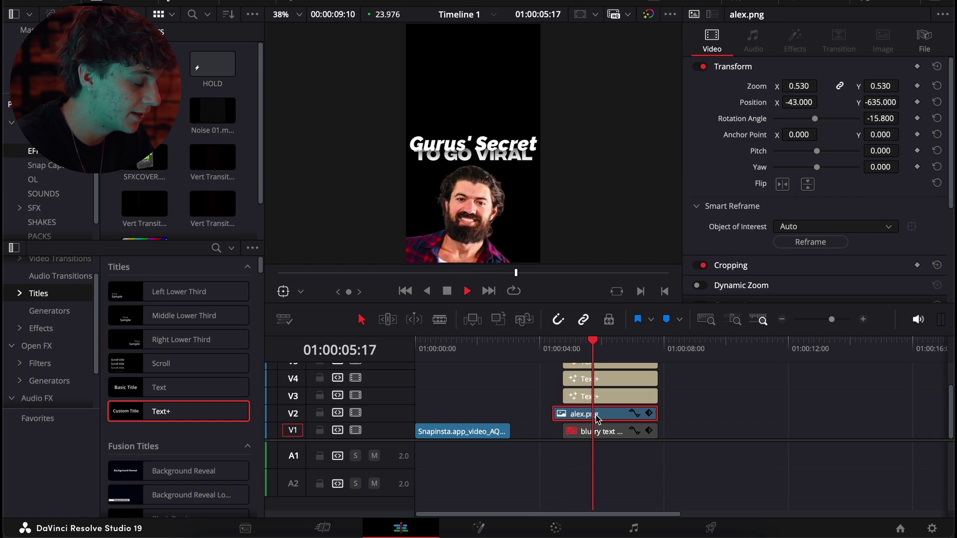
key("space")
- Convert the alex.png clip on V2 into a new compound clip
right_click(609, 414)
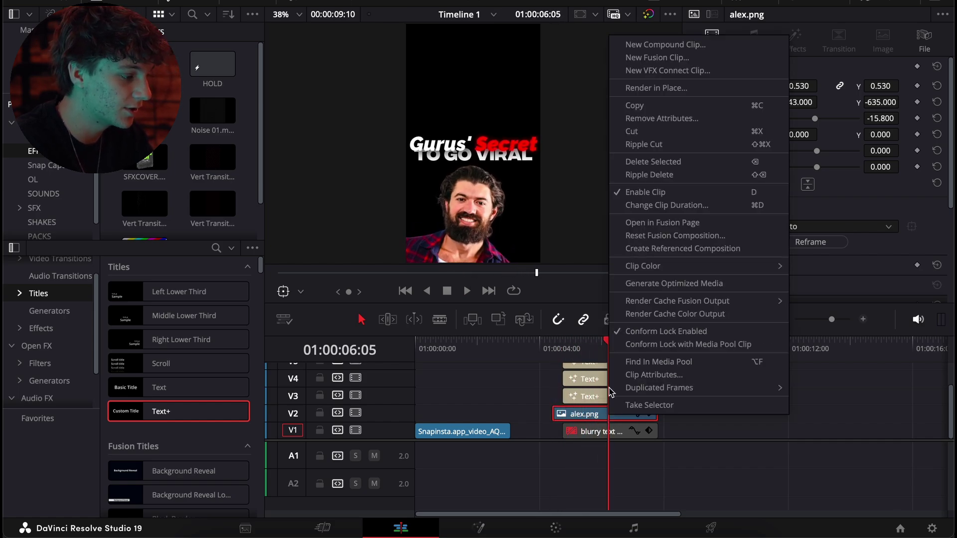
left_click(658, 46)
left_click(558, 318)
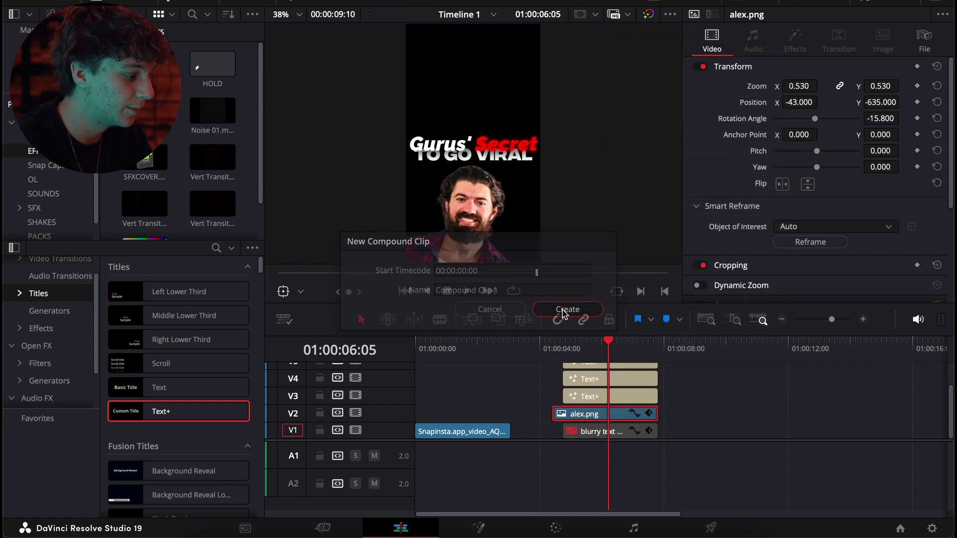
- Apply the Fast Up Up V2 effect to the compound clip on V2 and preview its entrance from the start of the titles
left_click(49, 321)
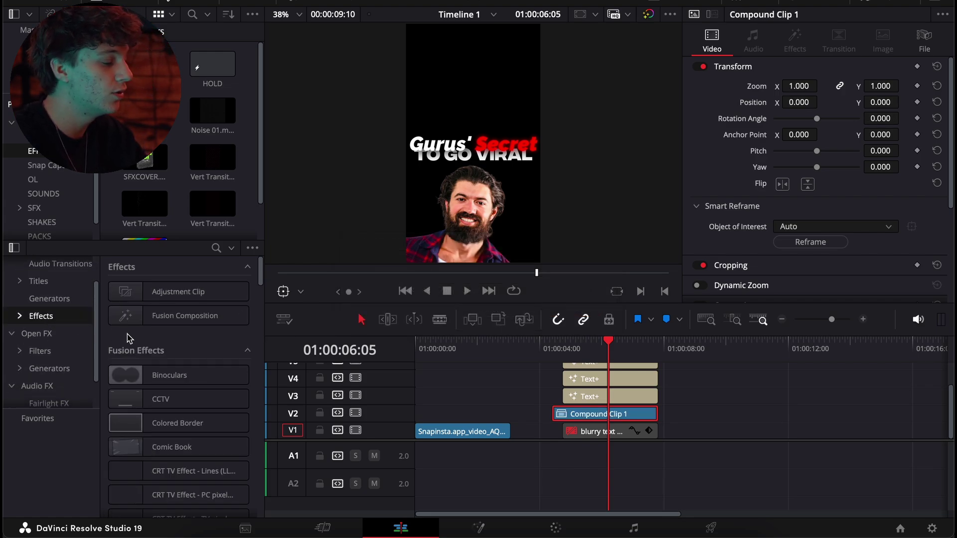
scroll(130, 335, "down", 10)
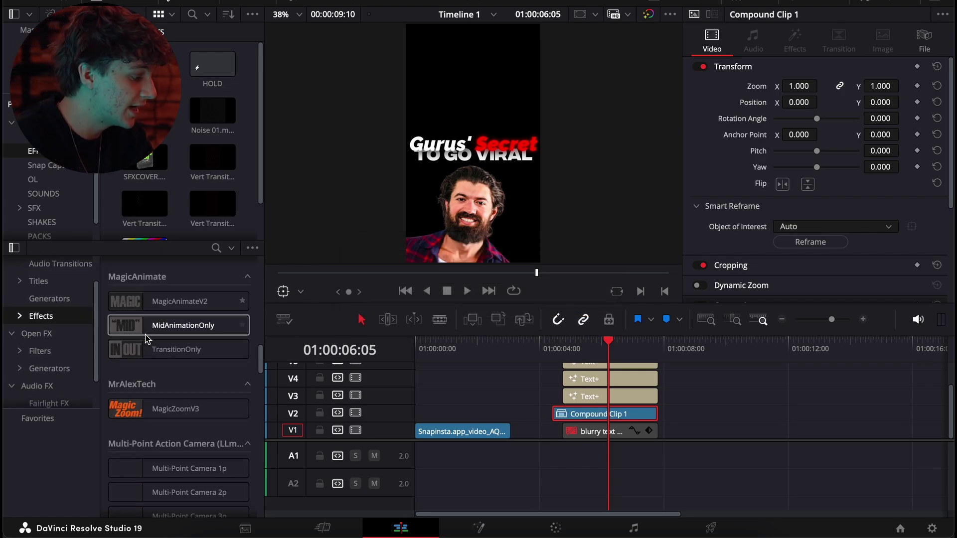
scroll(147, 339, "down", 8)
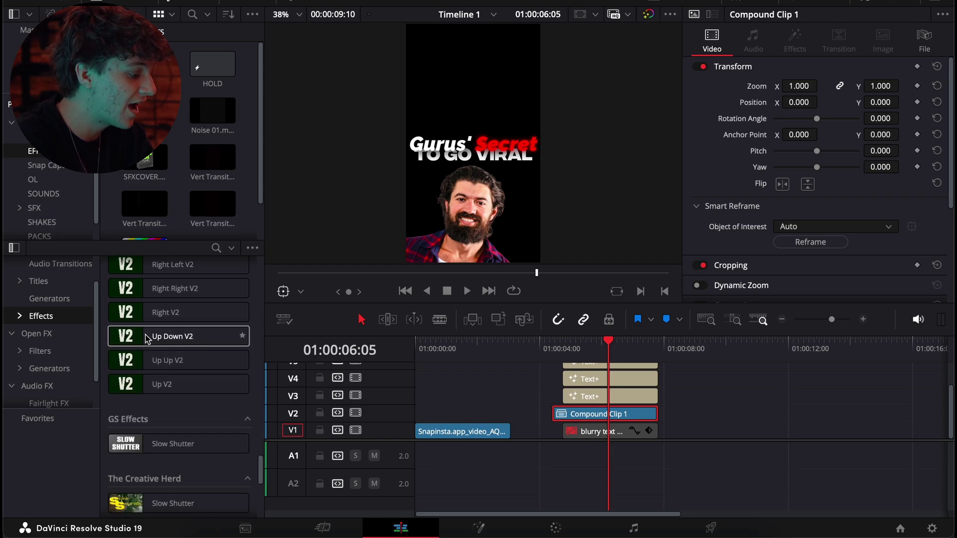
scroll(165, 379, "up", 4)
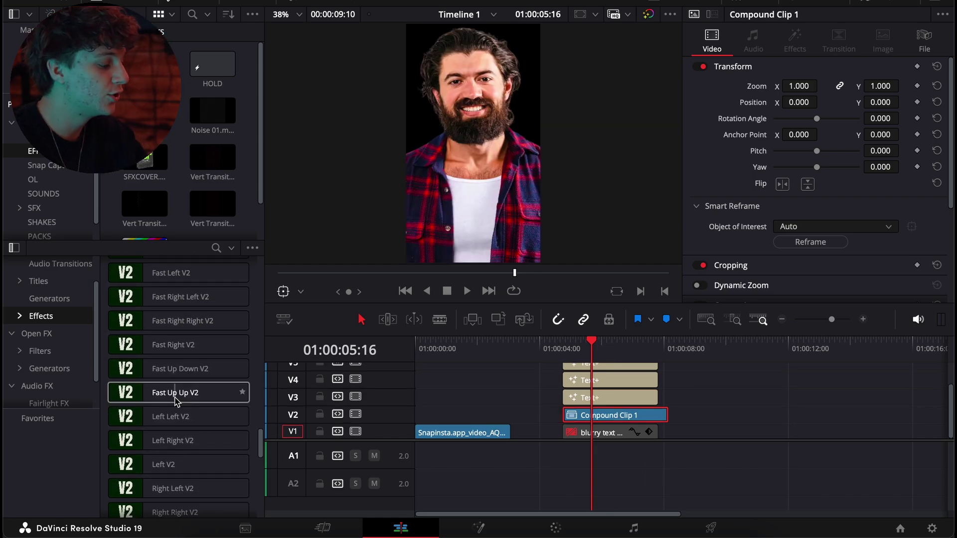
left_click_drag(175, 401, 599, 415)
left_click(564, 344)
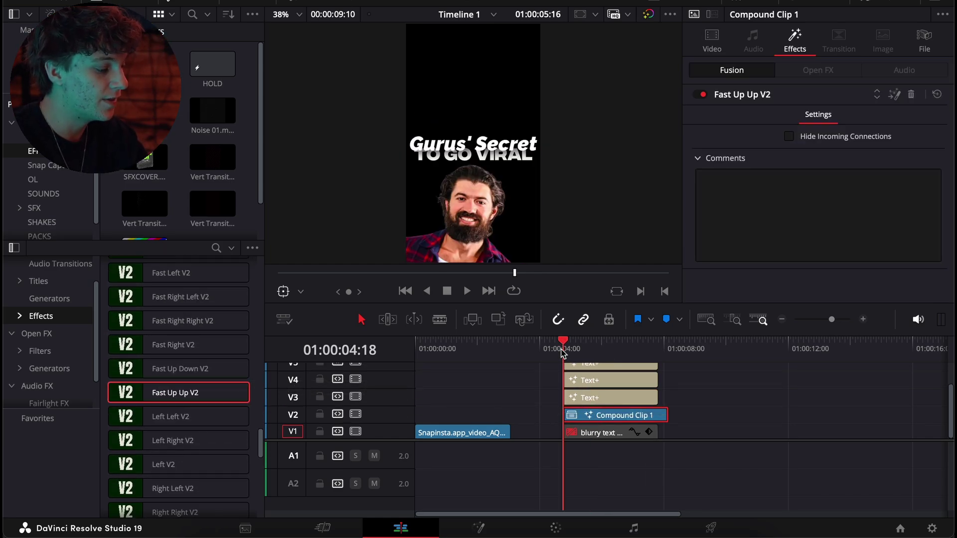
left_click_drag(562, 353, 590, 370)
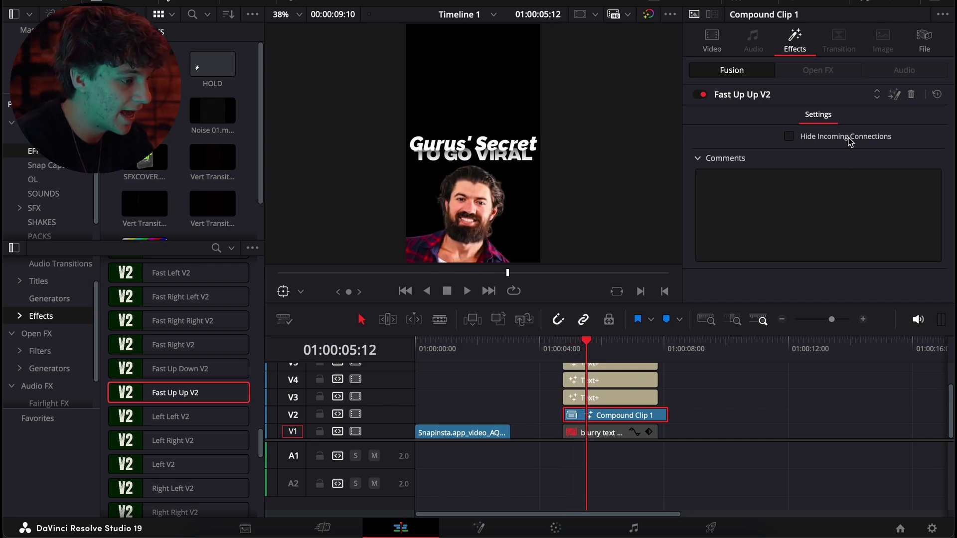
- Replace the Fast Up Up V2 effect on the V2 compound clip with Up V2 and preview it from the clip's start
left_click(913, 95)
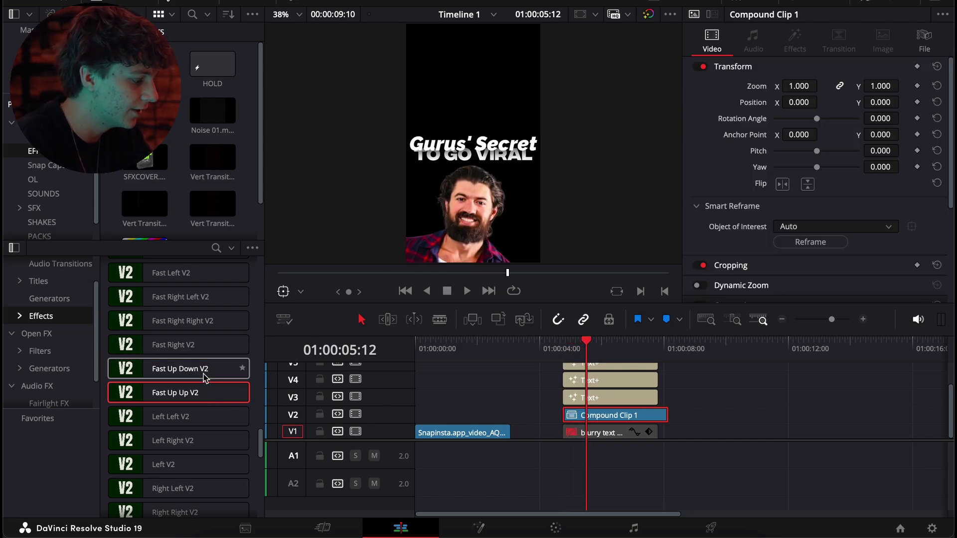
scroll(199, 379, "down", 4)
double_click(178, 424)
left_click(563, 349)
key("space")
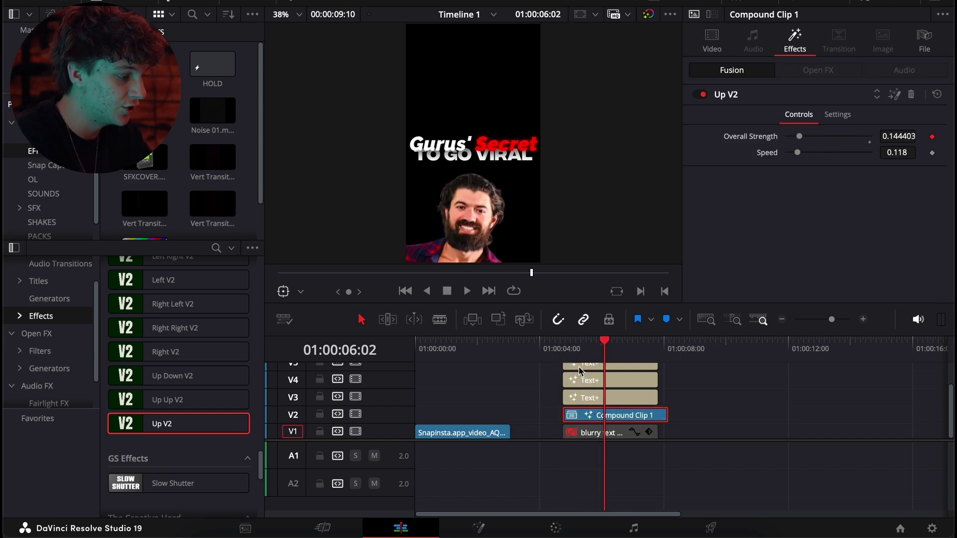
- Replace the Up V2 effect on the compound clip with Fast Right Left V2 and play it back from the start of the titles
left_click(909, 94)
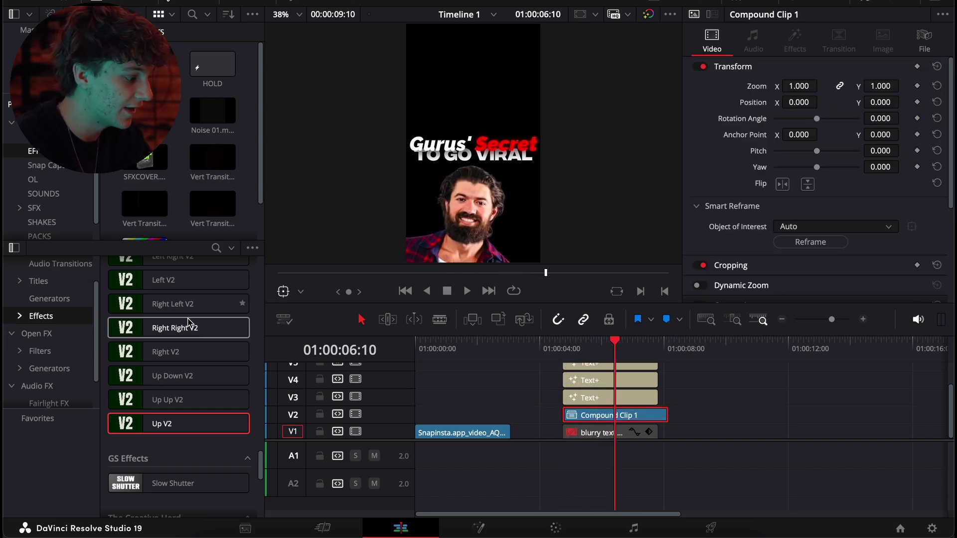
scroll(178, 349, "up", 4)
double_click(178, 313)
left_click(562, 349)
key("space")
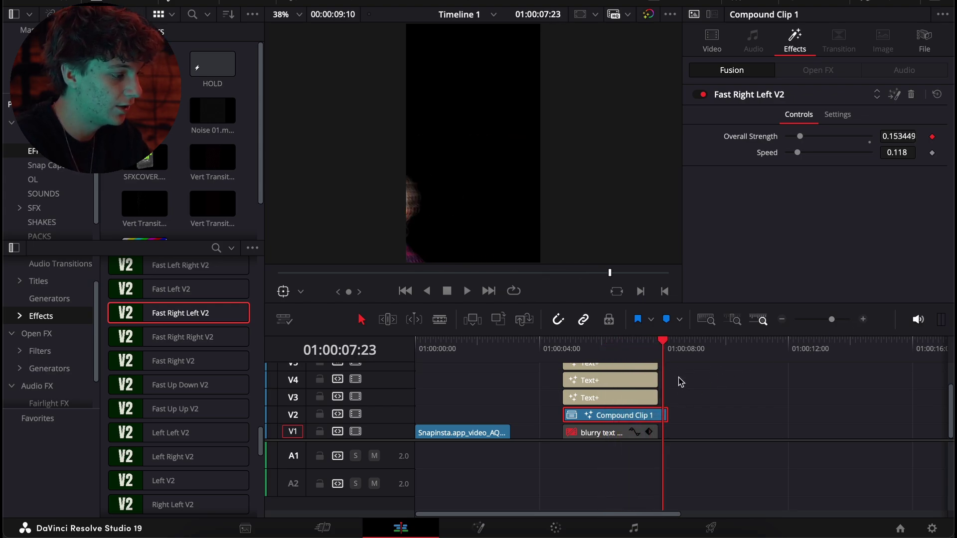
- Enable the blurry text vid .mov clip on V1 and play the full composite from the start of the titles
left_click_drag(656, 350, 562, 349)
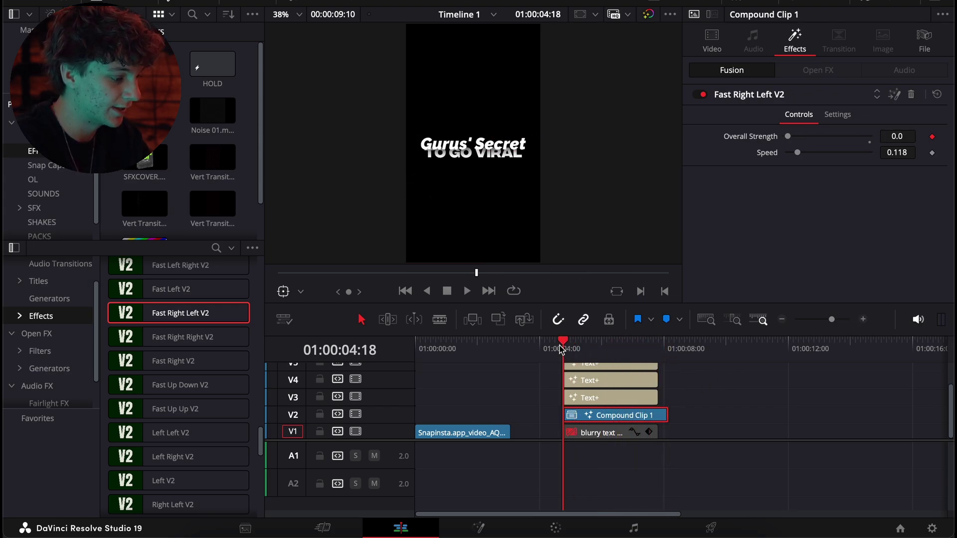
left_click(595, 429)
key("d")
key("space")
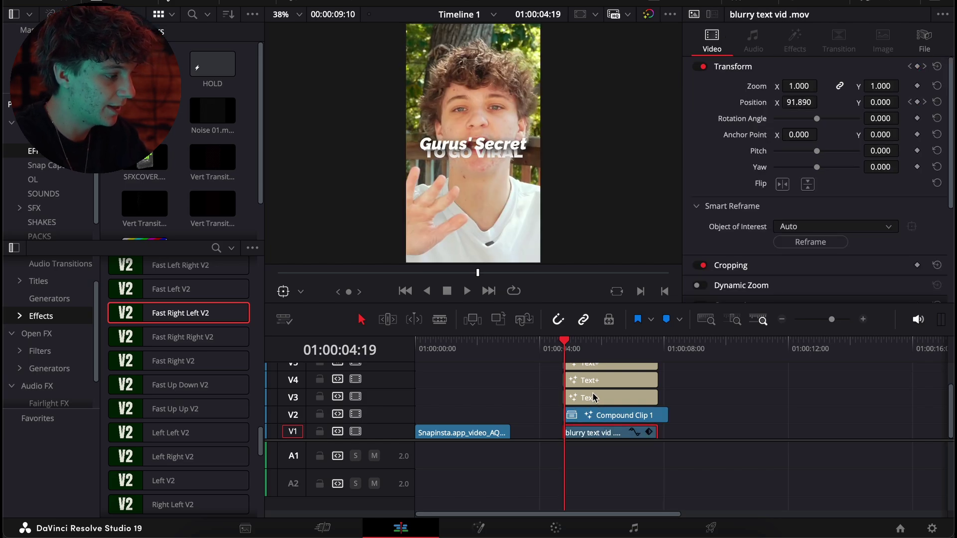
key("space")
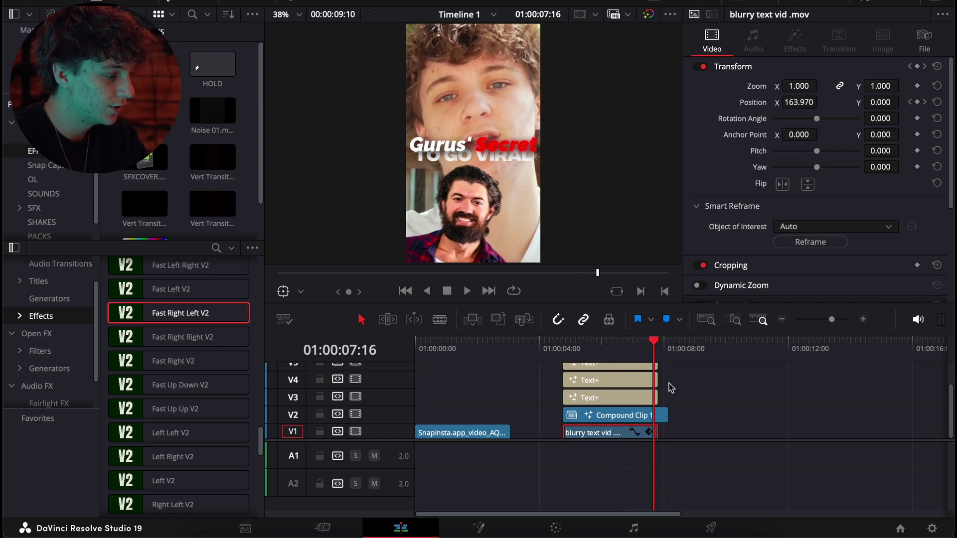
left_click(564, 349)
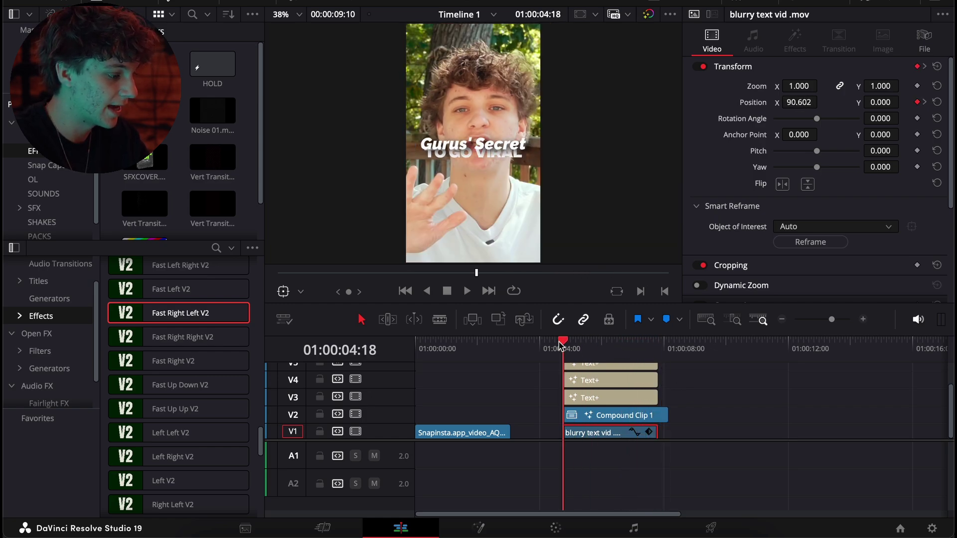